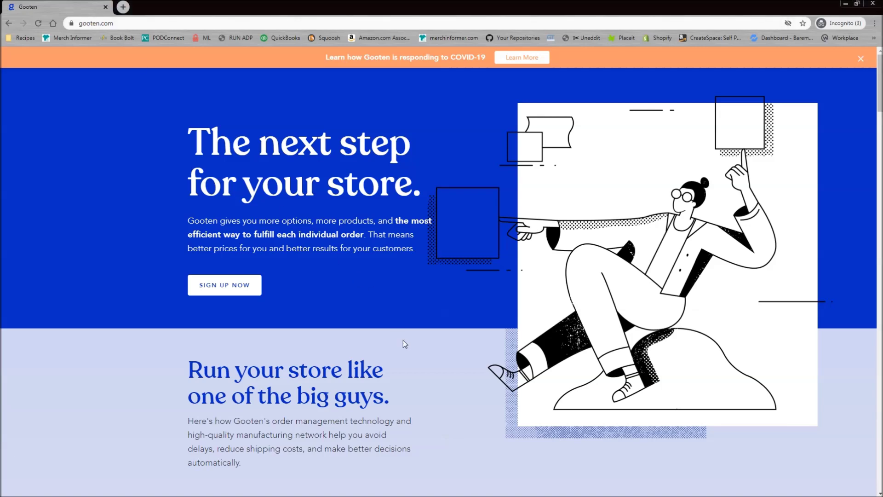
Scroll through the gooten.com homepage and highlight parts of its hero heading text
{"action": "scroll", "coordinate": [403, 344], "scroll_direction": "down", "scroll_amount": 6}
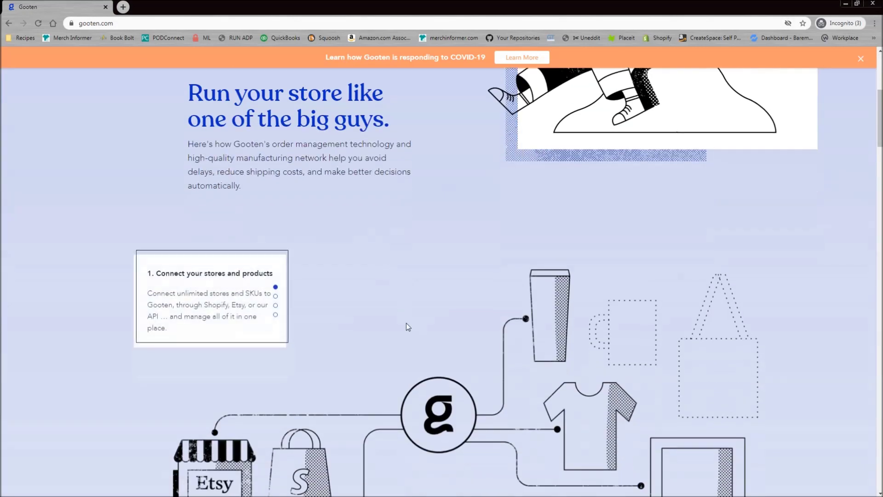
{"action": "scroll", "coordinate": [407, 323], "scroll_direction": "up", "scroll_amount": 6}
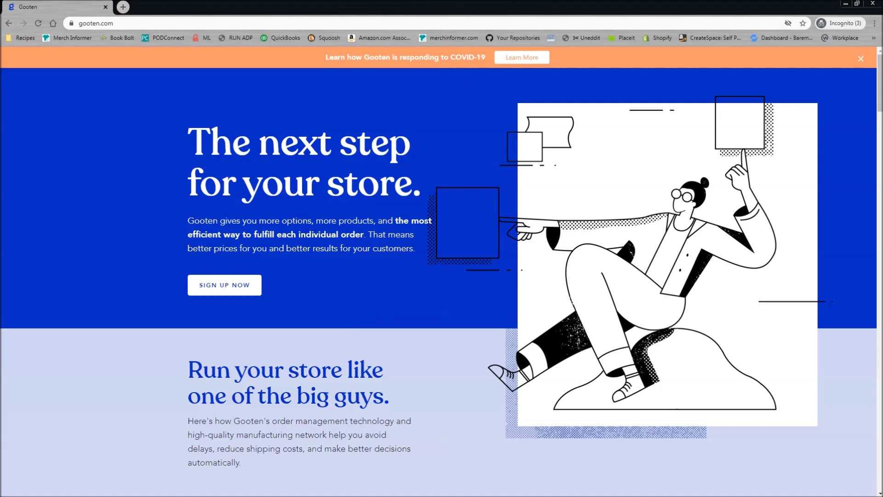
{"action": "scroll", "coordinate": [471, 305], "scroll_direction": "down", "scroll_amount": 3}
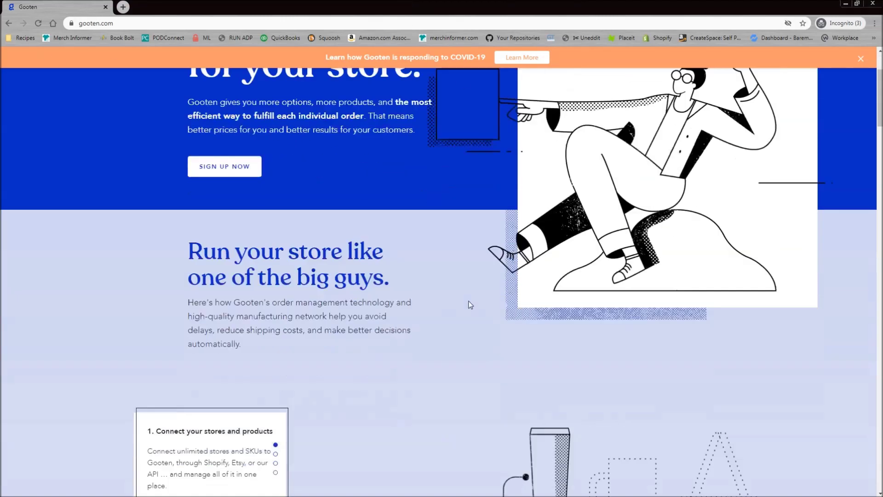
{"action": "scroll", "coordinate": [470, 305], "scroll_direction": "down", "scroll_amount": 20}
{"action": "scroll", "coordinate": [474, 306], "scroll_direction": "up", "scroll_amount": 5}
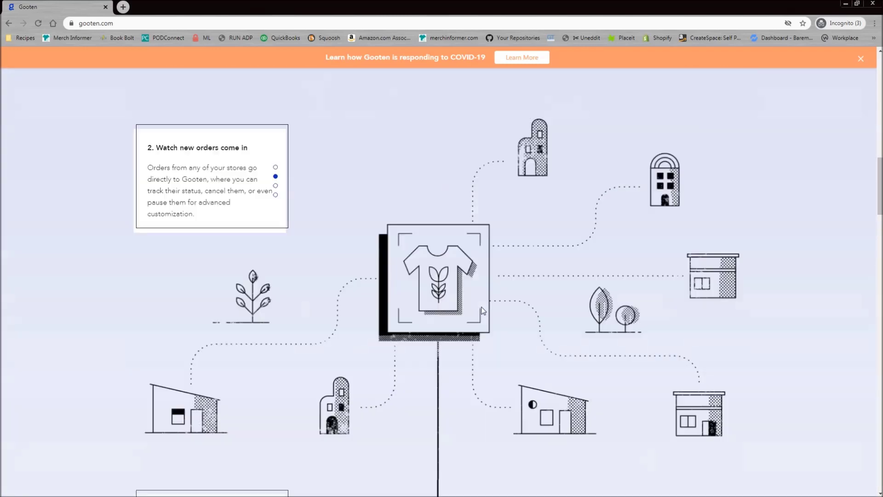
{"action": "scroll", "coordinate": [483, 311], "scroll_direction": "up", "scroll_amount": 15}
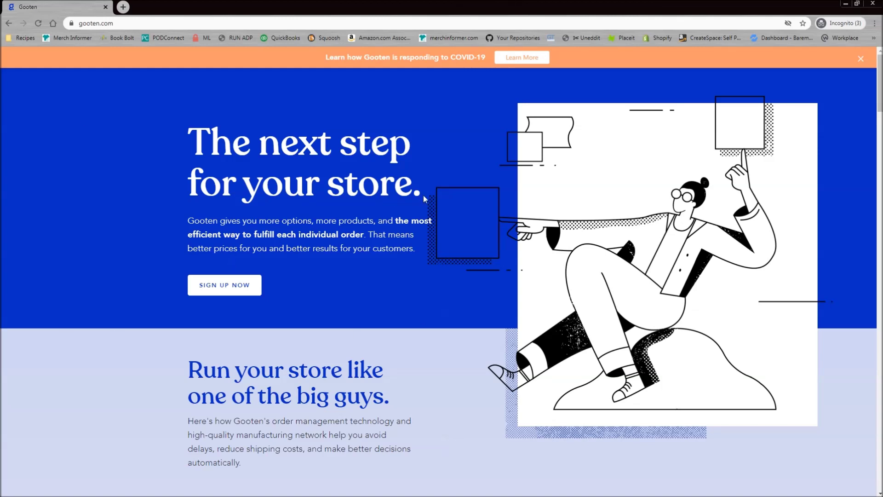
{"action": "left_click_drag", "start_coordinate": [422, 195], "coordinate": [193, 153]}
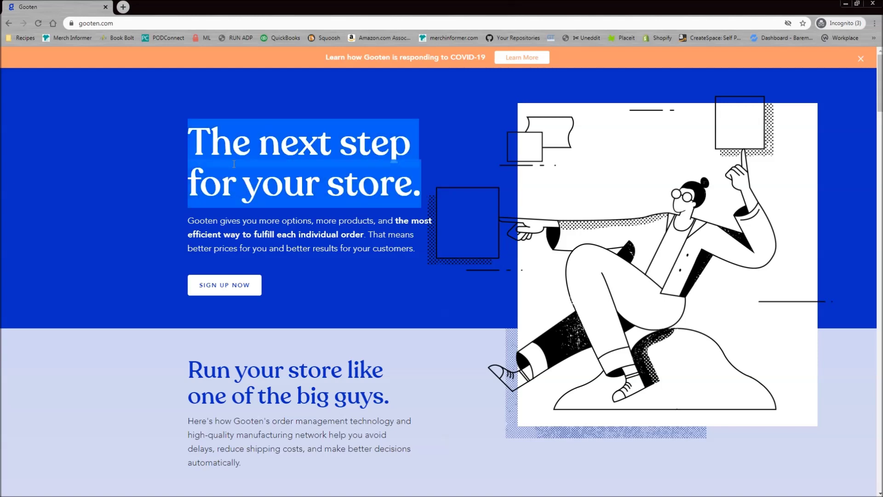
{"action": "left_click", "coordinate": [243, 145]}
{"action": "left_click_drag", "start_coordinate": [258, 147], "coordinate": [281, 150]}
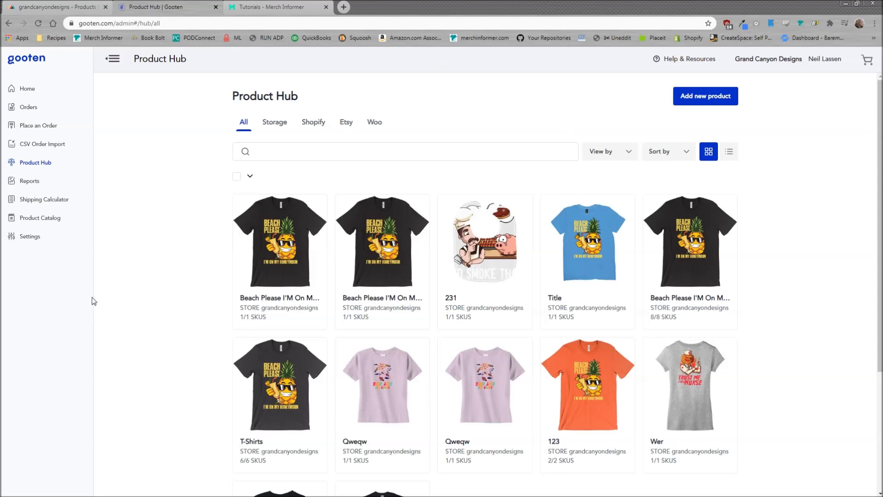
On Merch Informer's tutorials page, expand the Single Upload Interface download options, then return to Gooten
{"action": "left_click", "coordinate": [272, 4]}
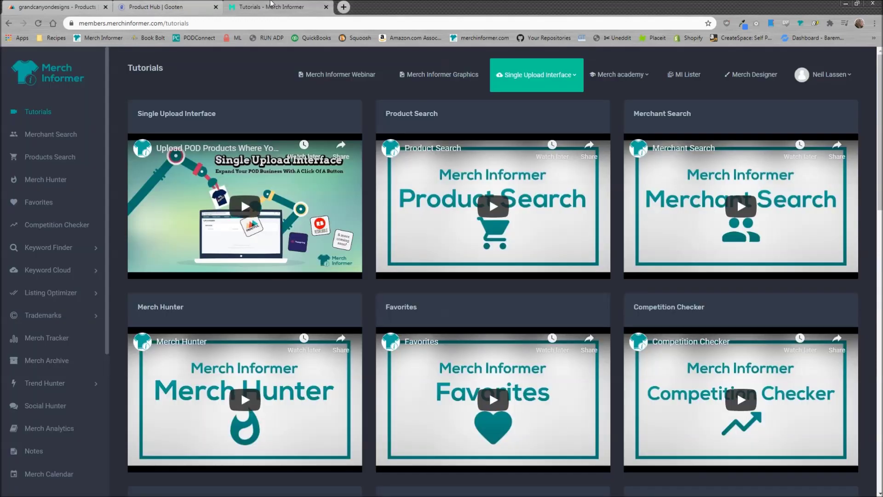
{"action": "left_click", "coordinate": [551, 86]}
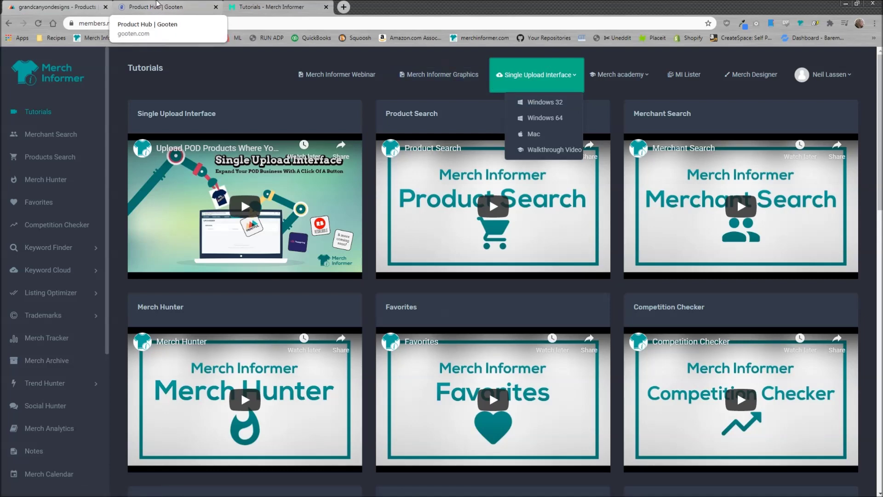
{"action": "left_click", "coordinate": [158, 5]}
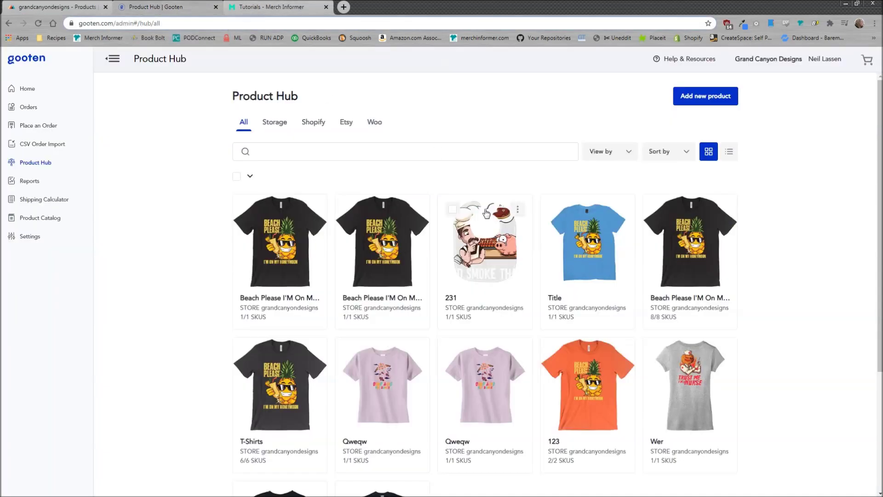
Go from the Gooten home dashboard to Product Hub's Shopify store connection form
{"action": "left_click", "coordinate": [25, 88]}
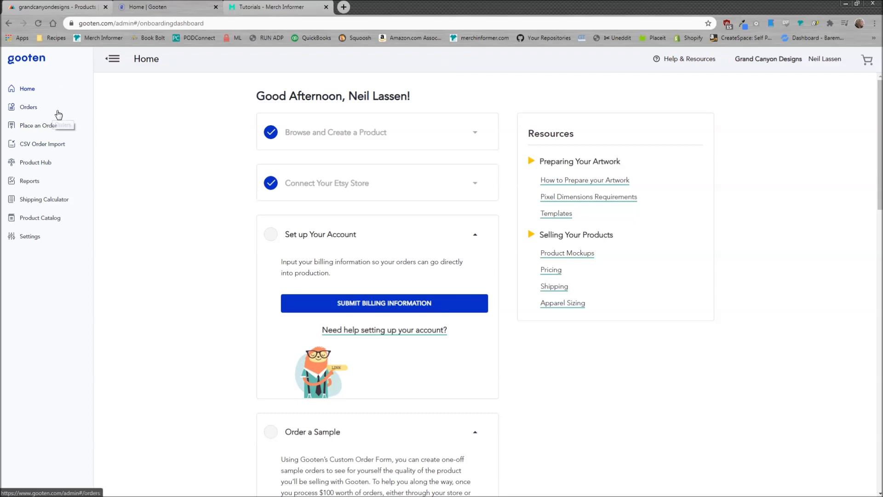
{"action": "left_click", "coordinate": [38, 167]}
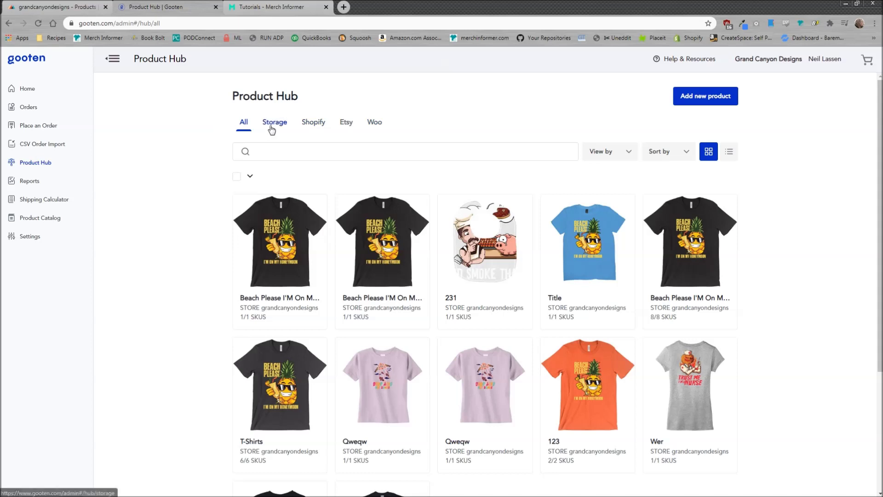
{"action": "left_click", "coordinate": [320, 123]}
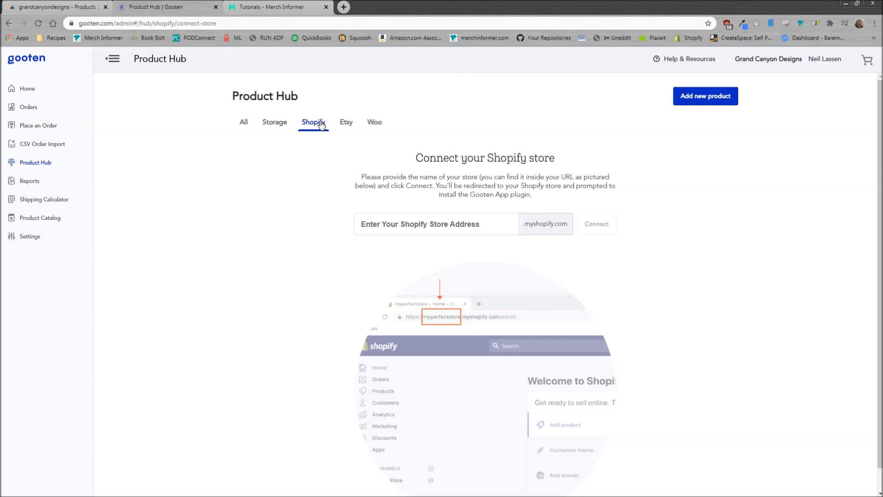
Review the Etsy store's unpublished products, then start adding a new product
{"action": "left_click", "coordinate": [346, 125]}
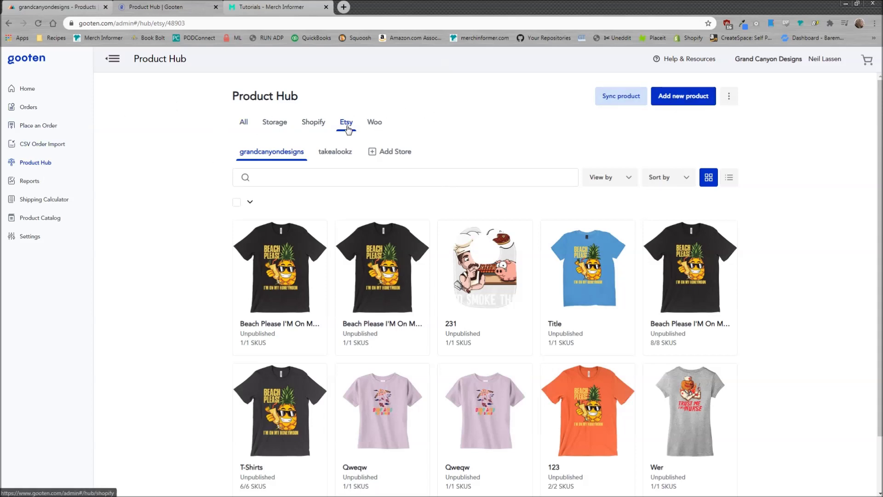
{"action": "left_click", "coordinate": [684, 96]}
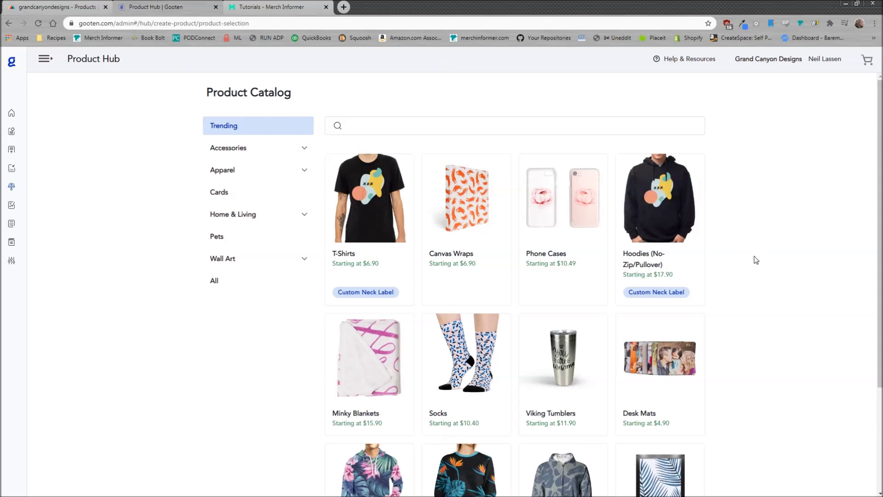
Pick T-Shirts from the Gooten Product Catalog
{"action": "mouse_move", "coordinate": [370, 206]}
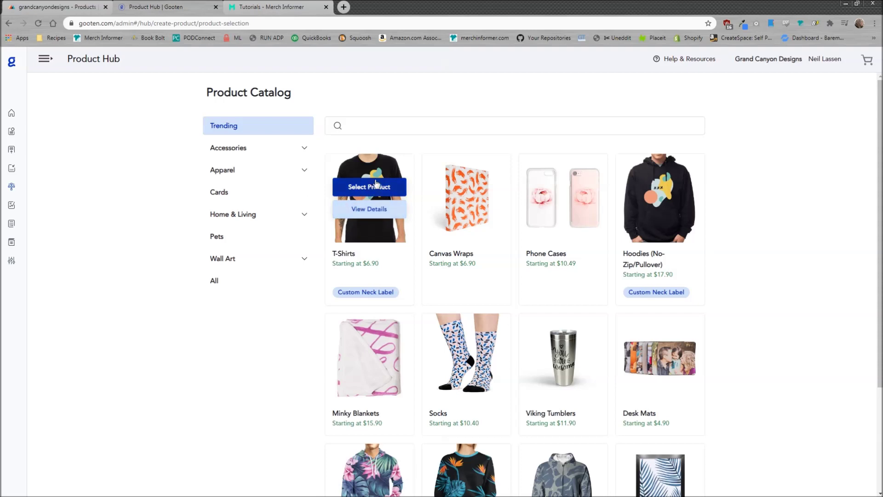
{"action": "left_click", "coordinate": [383, 190]}
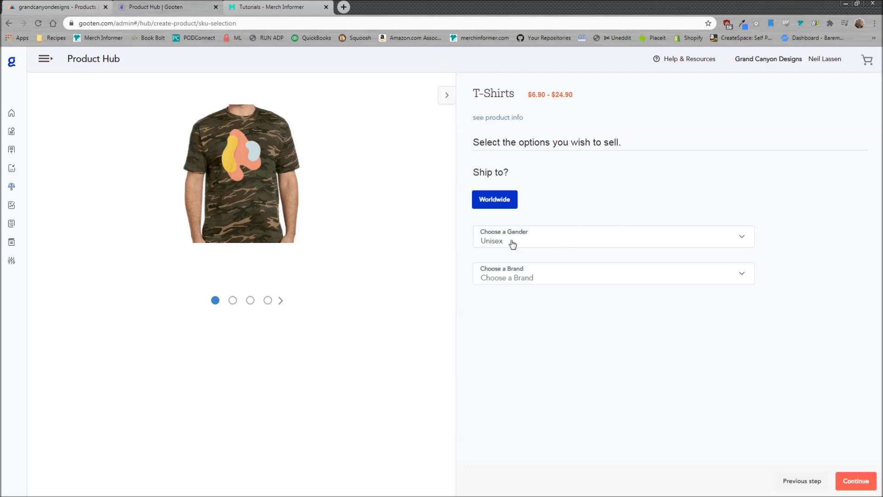
Compare the Bella + Canvas, Delta, Anvil and Gildan brands, settling on Bella + Canvas
{"action": "left_click", "coordinate": [532, 276]}
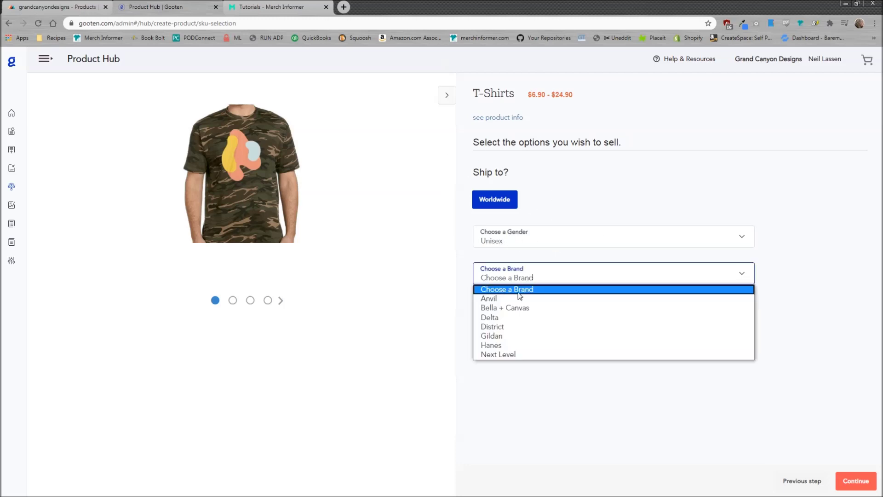
{"action": "left_click", "coordinate": [518, 306]}
{"action": "scroll", "coordinate": [628, 310], "scroll_direction": "down", "scroll_amount": 2}
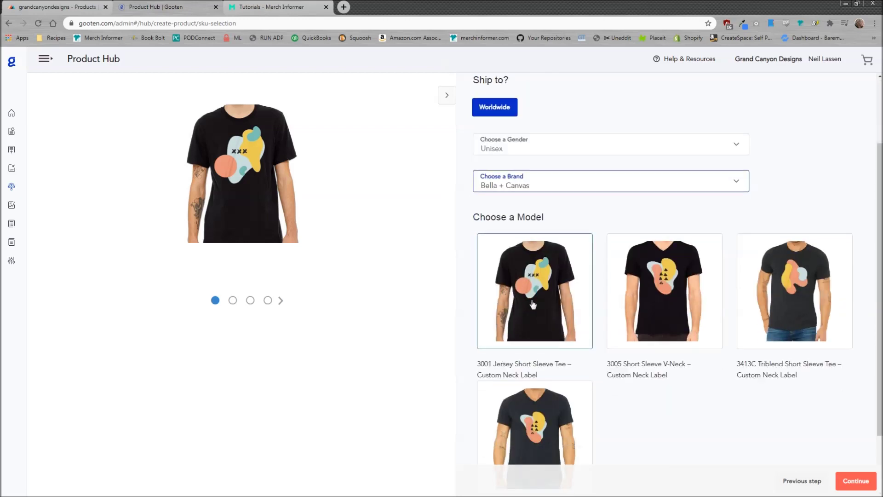
{"action": "scroll", "coordinate": [548, 292], "scroll_direction": "down", "scroll_amount": 2}
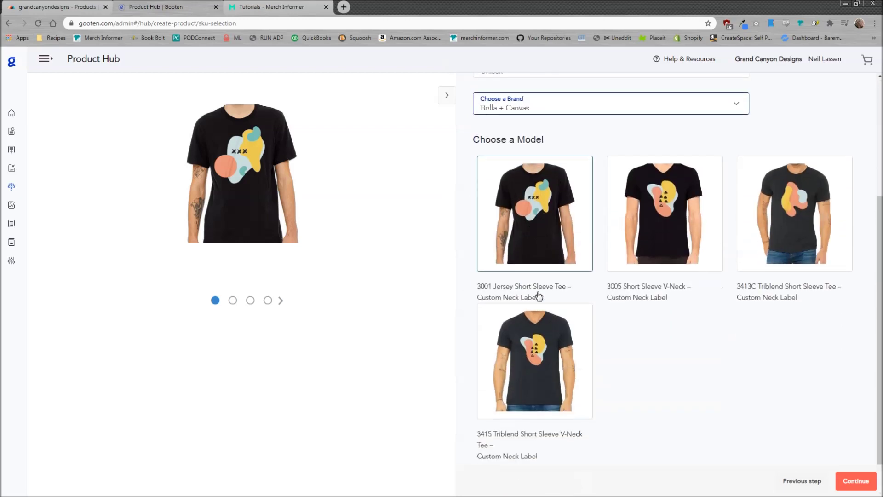
{"action": "scroll", "coordinate": [543, 255], "scroll_direction": "up", "scroll_amount": 4}
{"action": "left_click", "coordinate": [534, 276]}
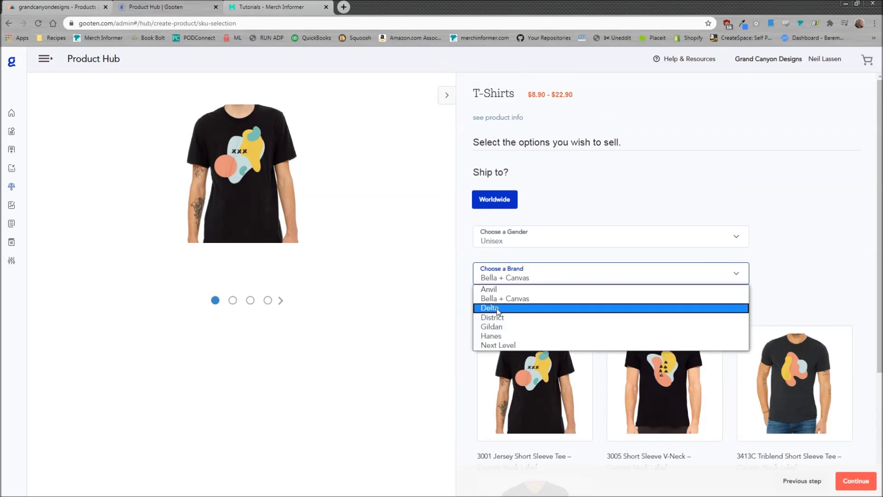
{"action": "left_click", "coordinate": [497, 308]}
{"action": "left_click", "coordinate": [550, 267]}
{"action": "left_click", "coordinate": [494, 288]}
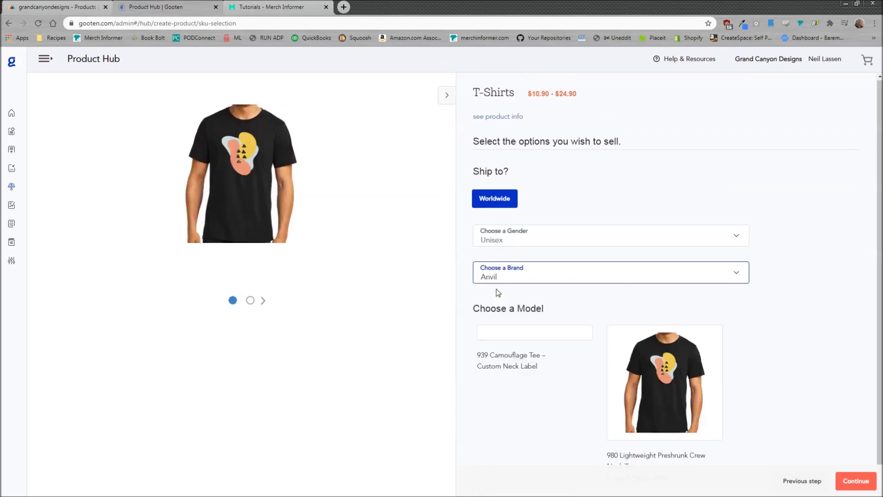
{"action": "scroll", "coordinate": [598, 258], "scroll_direction": "down", "scroll_amount": 1}
{"action": "left_click", "coordinate": [604, 255]}
{"action": "left_click", "coordinate": [499, 302]}
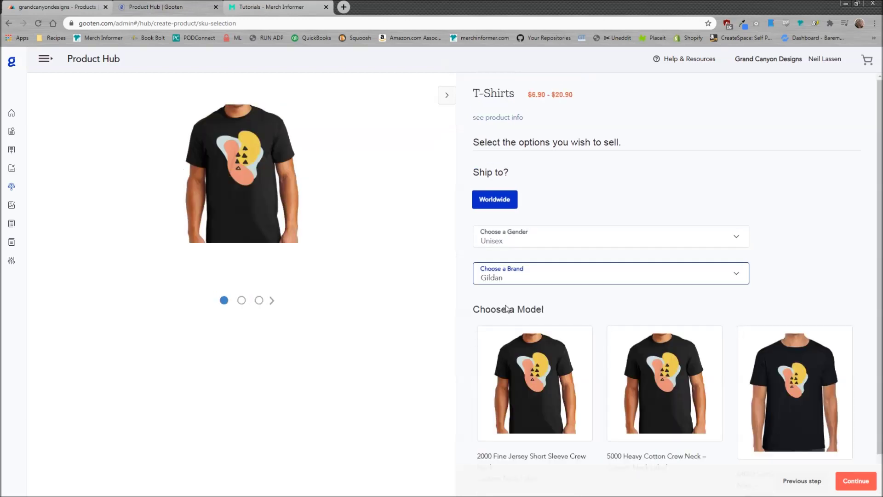
{"action": "scroll", "coordinate": [623, 339], "scroll_direction": "down", "scroll_amount": 1}
{"action": "left_click", "coordinate": [533, 235]}
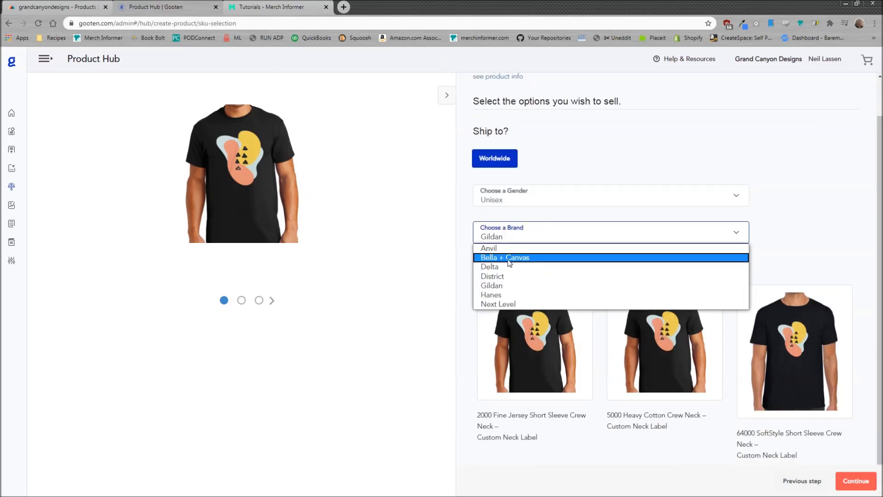
{"action": "left_click", "coordinate": [508, 257]}
Choose the 3001 Jersey Short Sleeve Tee and continue to its options
{"action": "scroll", "coordinate": [537, 285], "scroll_direction": "down", "scroll_amount": 2}
{"action": "left_click", "coordinate": [537, 277]}
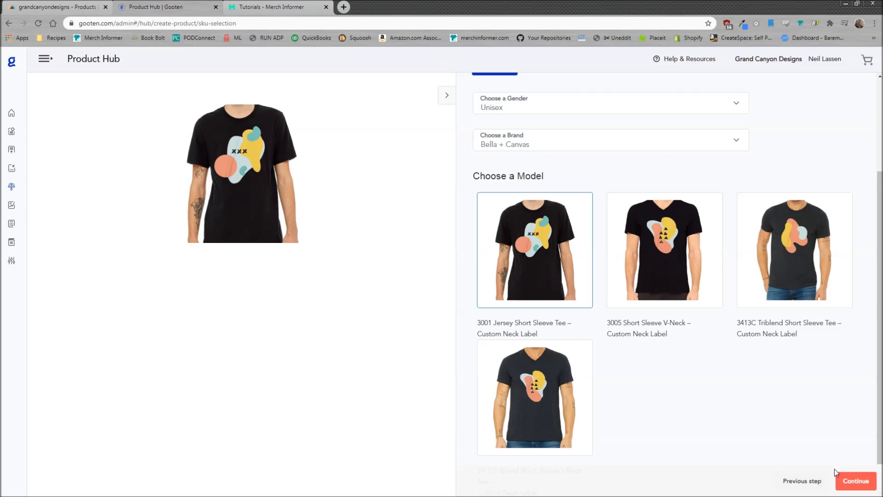
{"action": "left_click", "coordinate": [852, 484]}
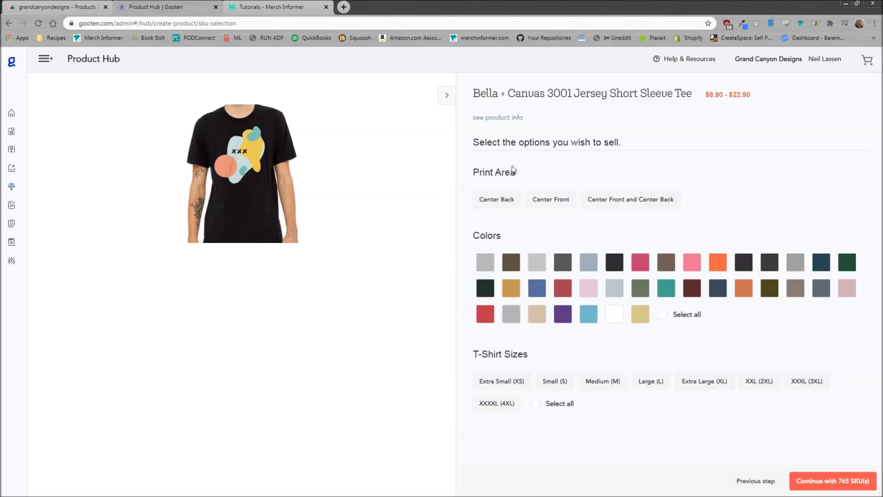
Choose Center Front print, Dark Heather Grey and Dark Grey, sizes M, L, XL; note the $9.90 price
{"action": "left_click", "coordinate": [547, 208]}
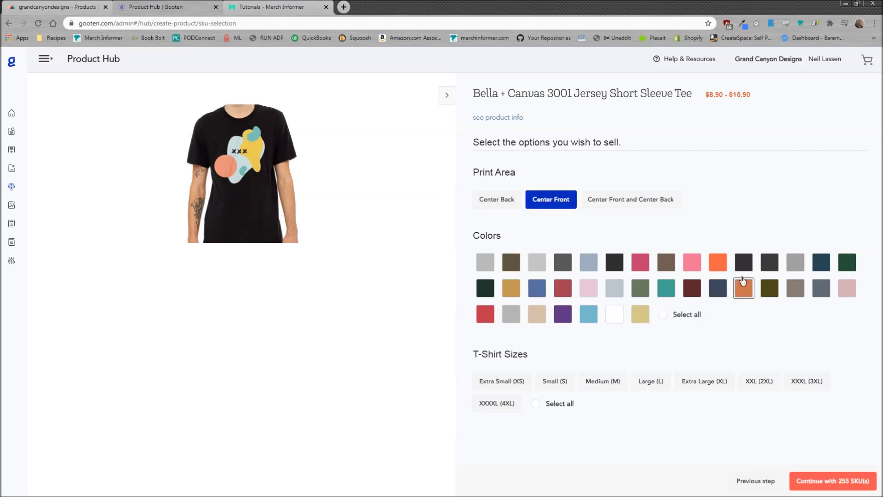
{"action": "left_click", "coordinate": [768, 263]}
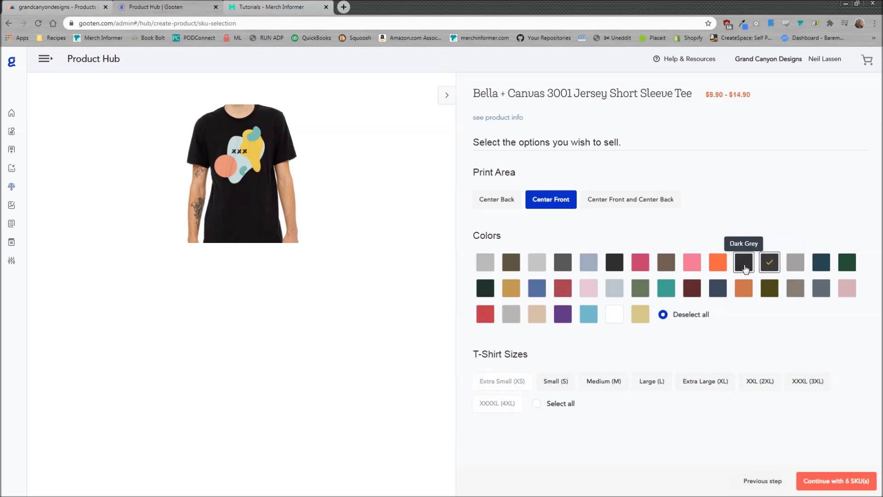
{"action": "left_click", "coordinate": [746, 268]}
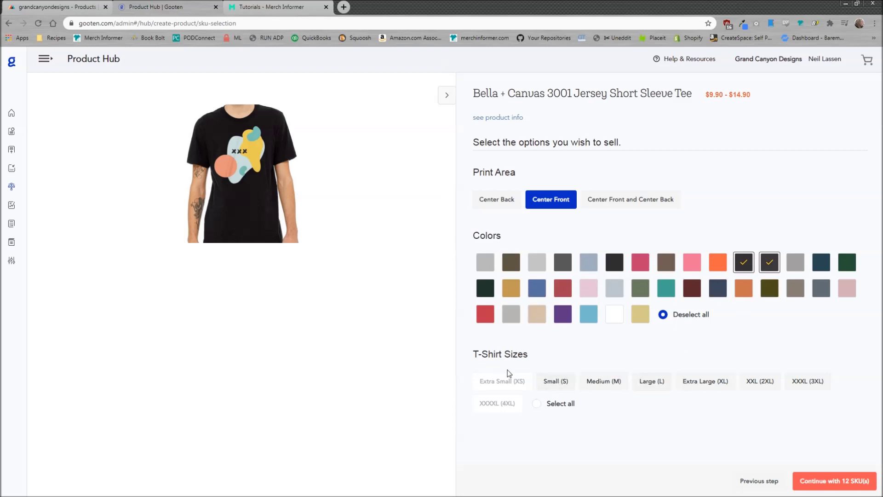
{"action": "left_click", "coordinate": [615, 382]}
{"action": "left_click", "coordinate": [691, 382]}
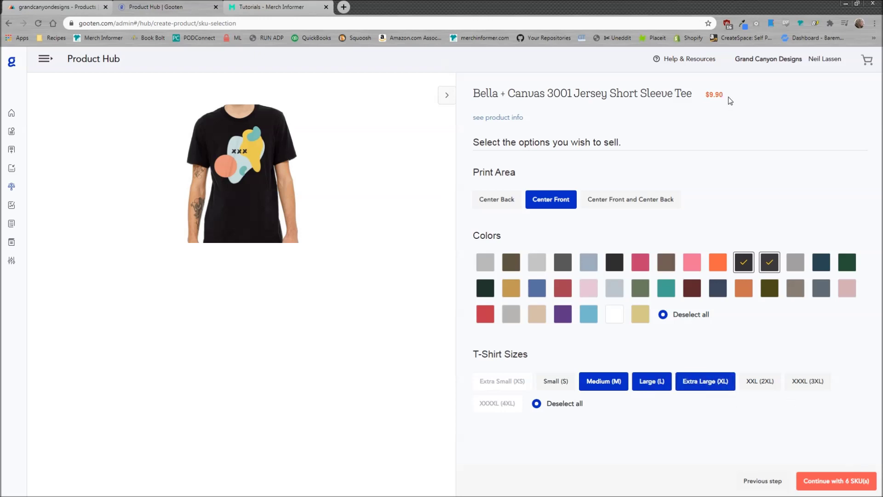
{"action": "left_click_drag", "start_coordinate": [729, 99], "coordinate": [704, 103]}
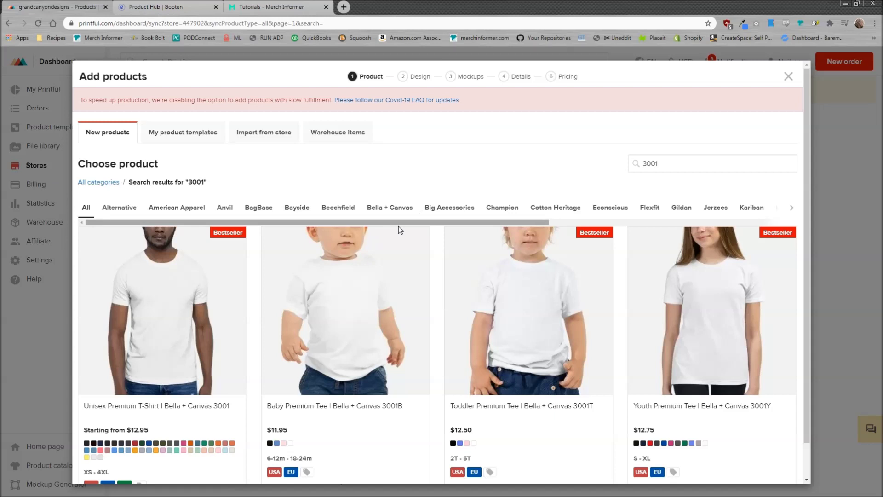
Check Printful's 3001 search results at $12.95, then go back to the Gooten product setup
{"action": "scroll", "coordinate": [252, 186], "scroll_direction": "down", "scroll_amount": 1}
{"action": "left_click_drag", "start_coordinate": [208, 144], "coordinate": [129, 152]}
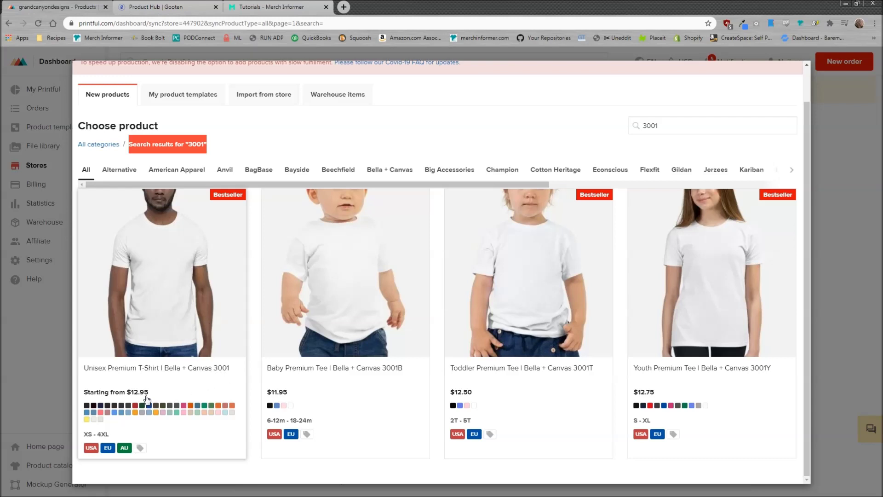
{"action": "left_click", "coordinate": [166, 4]}
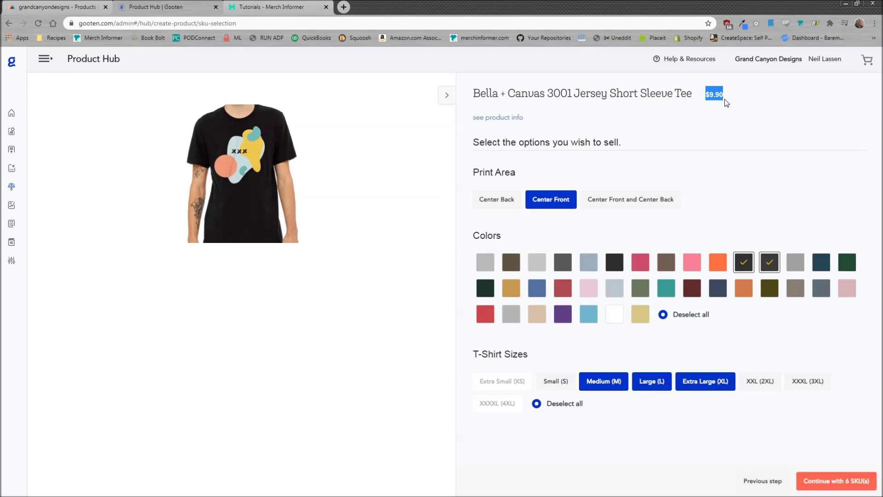
Re-check the $9.90 base price for the six selected SKUs
{"action": "left_click", "coordinate": [719, 209]}
{"action": "left_click_drag", "start_coordinate": [725, 97], "coordinate": [686, 98]}
{"action": "left_click", "coordinate": [739, 112]}
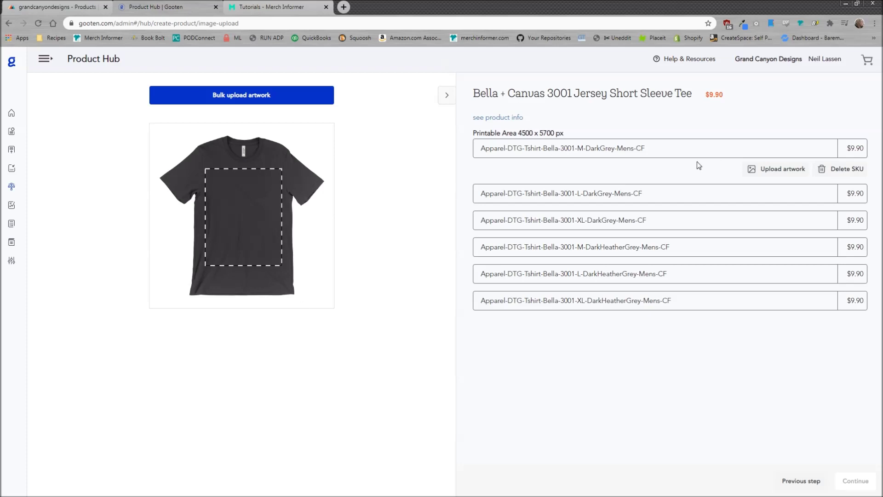
Apply the Beach Please pineapple artwork to the M, L and XL Dark Grey SKUs
{"action": "left_click", "coordinate": [773, 169]}
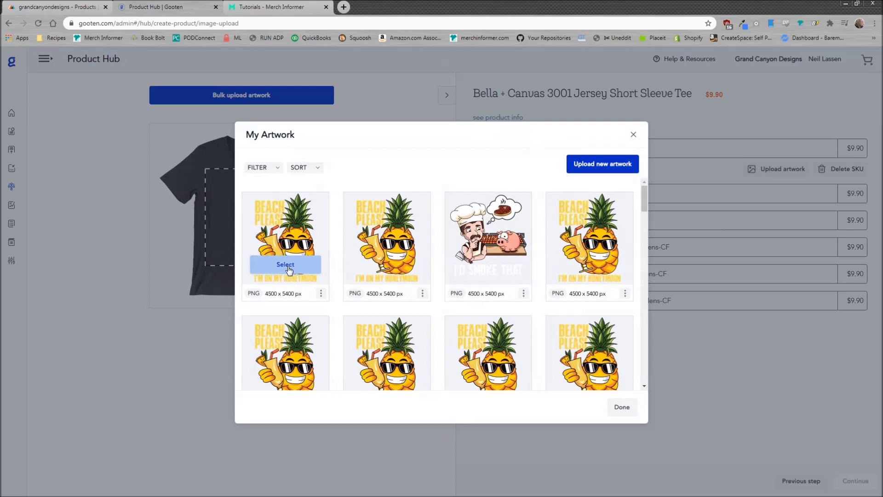
{"action": "left_click", "coordinate": [287, 265]}
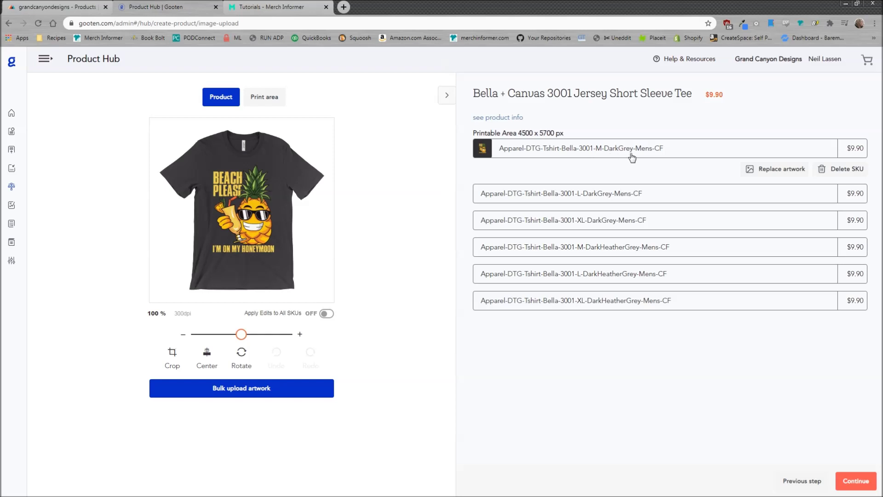
{"action": "left_click", "coordinate": [574, 199]}
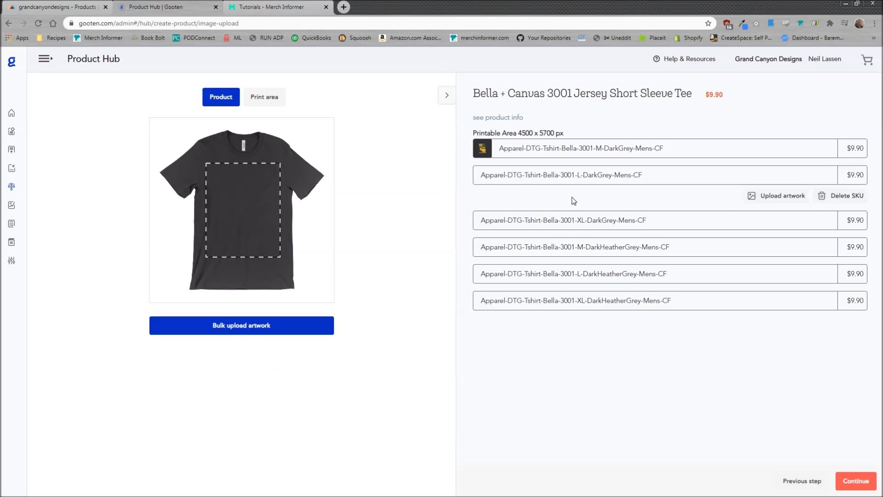
{"action": "left_click", "coordinate": [774, 196]}
{"action": "left_click", "coordinate": [286, 265]}
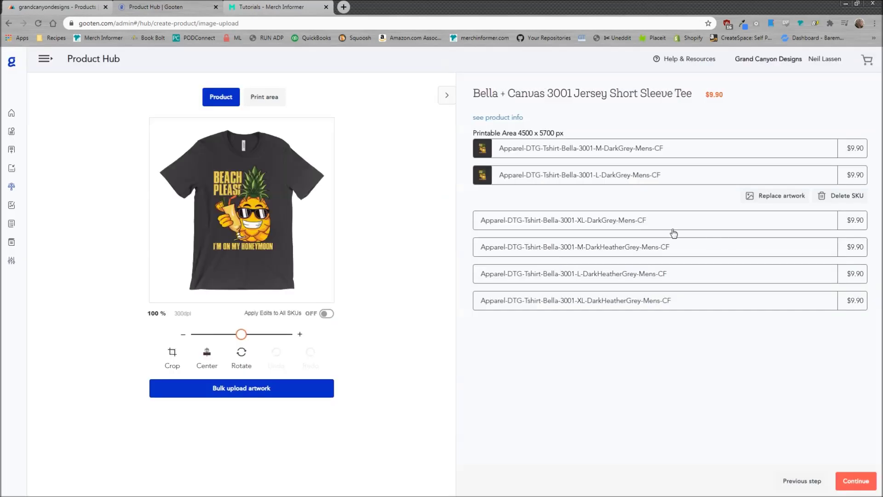
{"action": "left_click", "coordinate": [619, 230]}
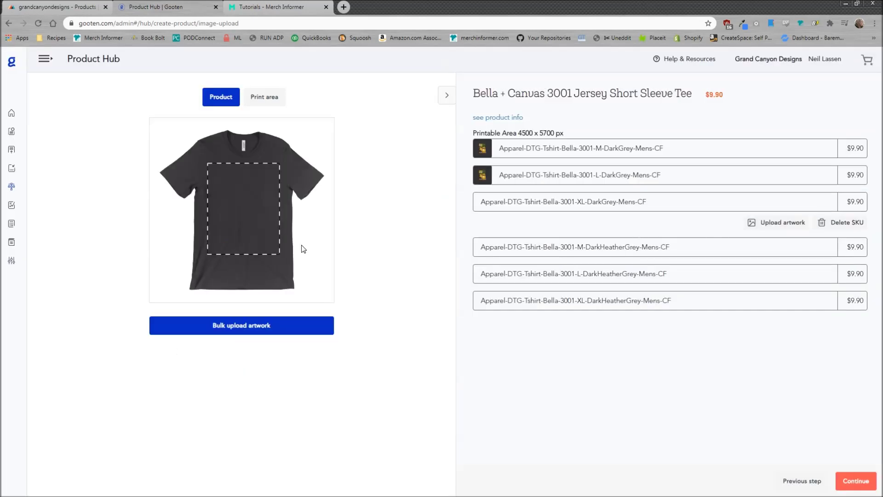
{"action": "left_click", "coordinate": [763, 222]}
{"action": "left_click", "coordinate": [286, 264]}
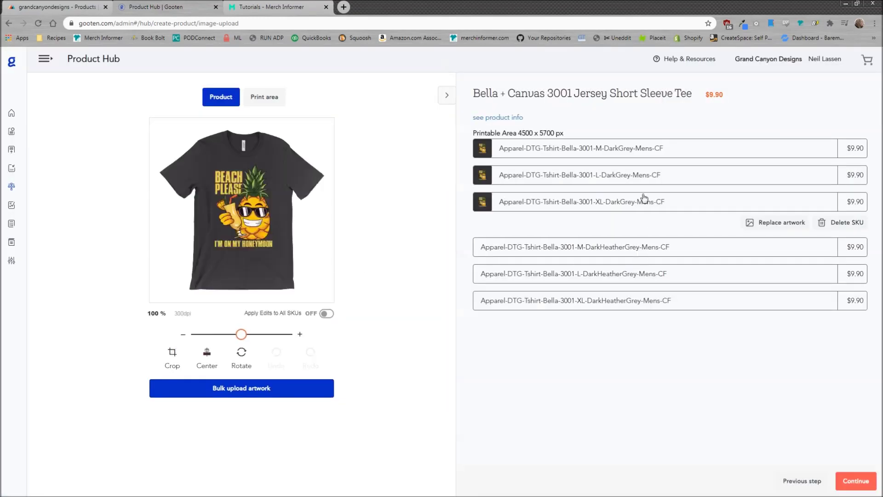
Apply the same artwork to the M, L and XL Dark Heather Grey SKUs, check placement, and continue
{"action": "left_click", "coordinate": [616, 251]}
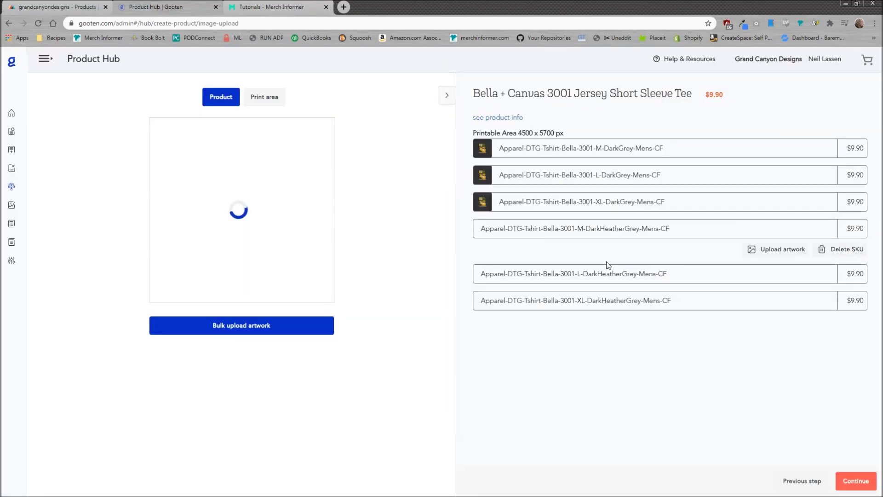
{"action": "left_click", "coordinate": [772, 251]}
{"action": "left_click", "coordinate": [280, 266]}
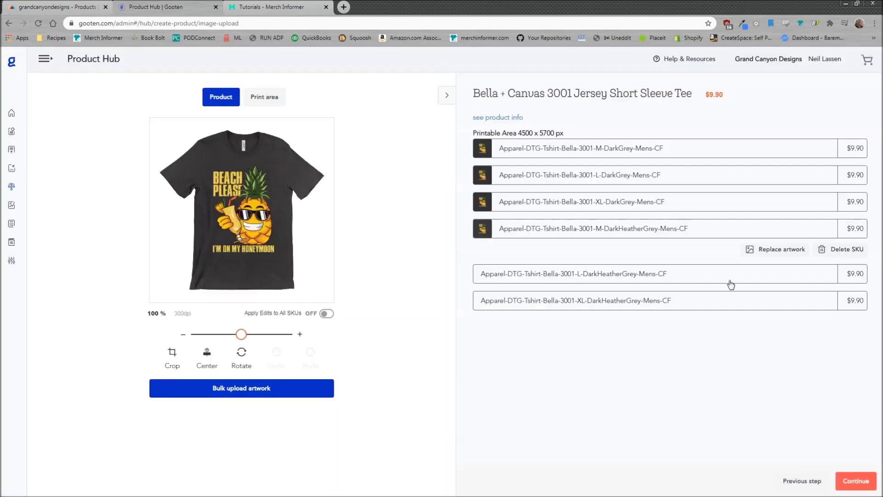
{"action": "left_click", "coordinate": [680, 275]}
{"action": "left_click", "coordinate": [798, 279]}
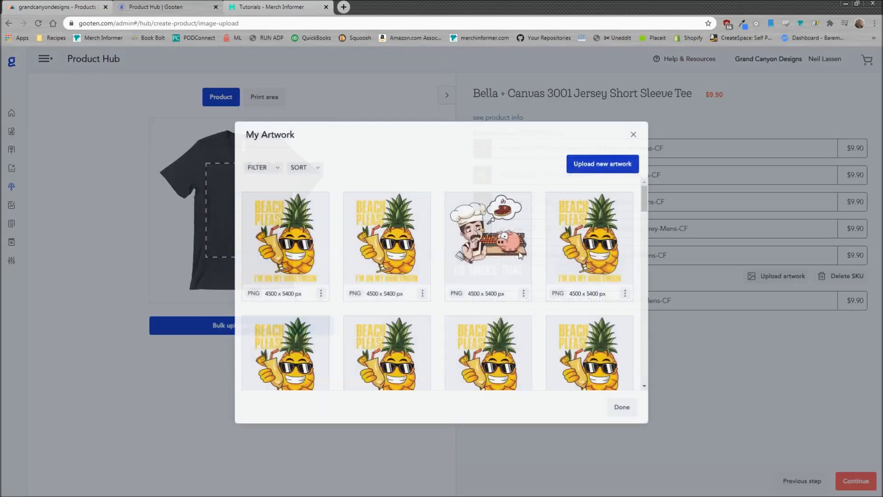
{"action": "left_click", "coordinate": [279, 266]}
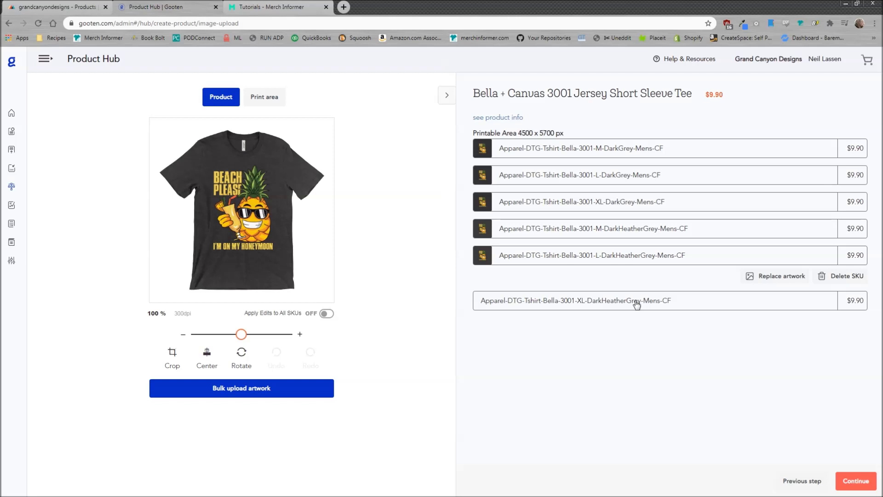
{"action": "left_click", "coordinate": [633, 304]}
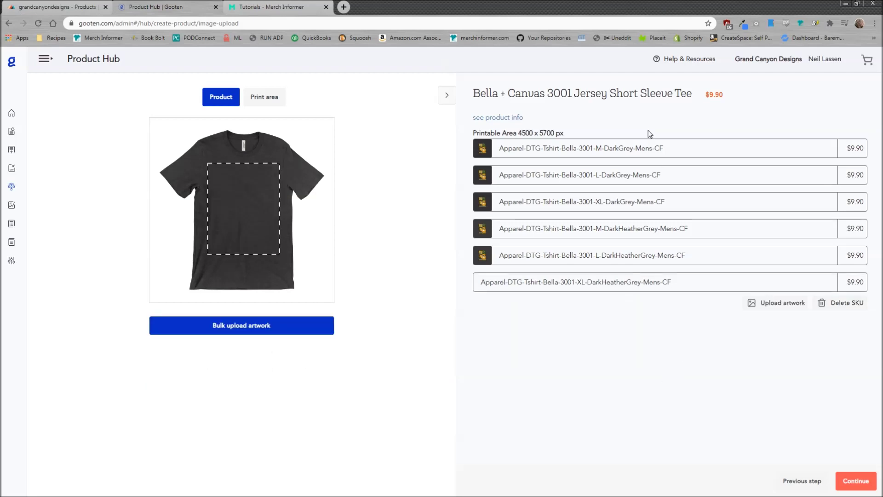
{"action": "left_click", "coordinate": [766, 306]}
{"action": "left_click", "coordinate": [282, 264]}
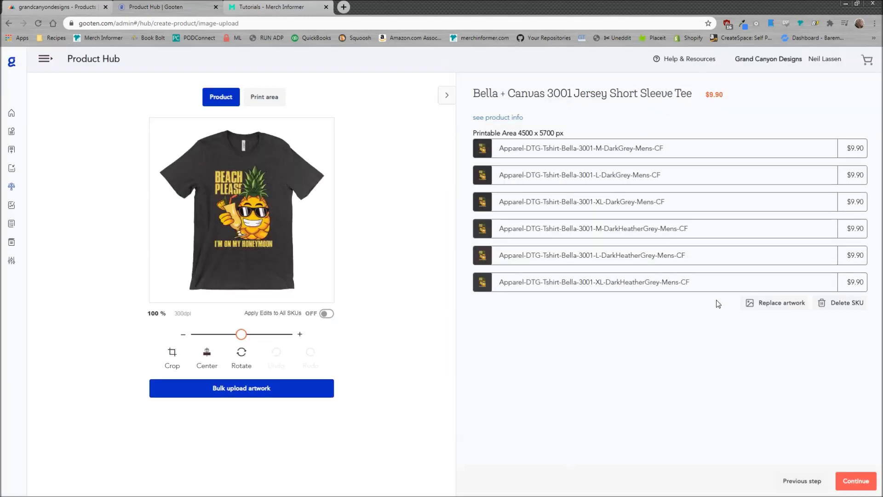
{"action": "left_click", "coordinate": [853, 153]}
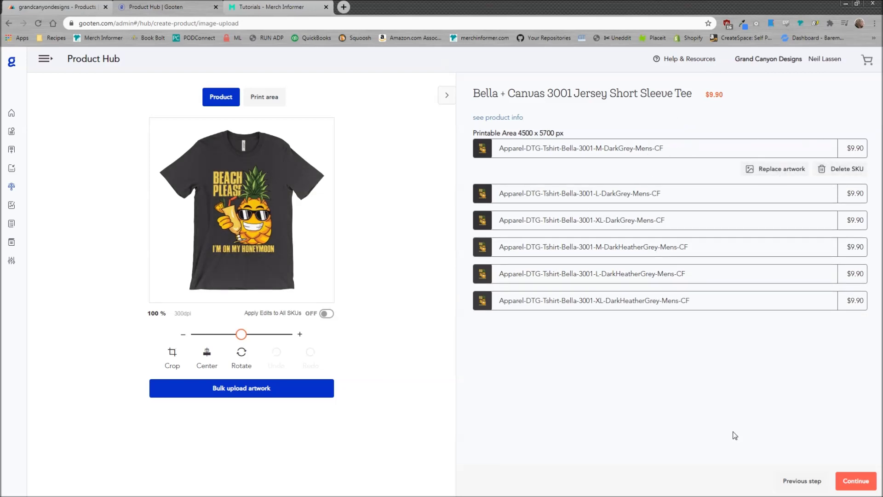
{"action": "left_click", "coordinate": [852, 481]}
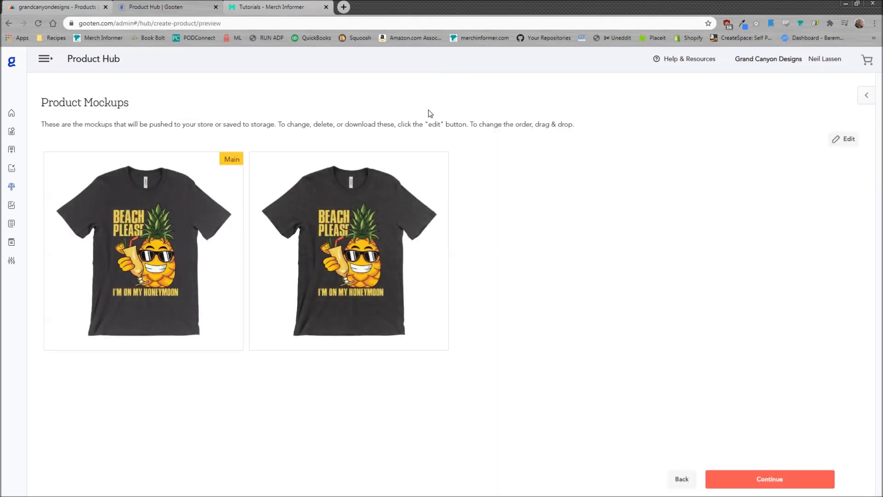
{"action": "left_click", "coordinate": [770, 480]}
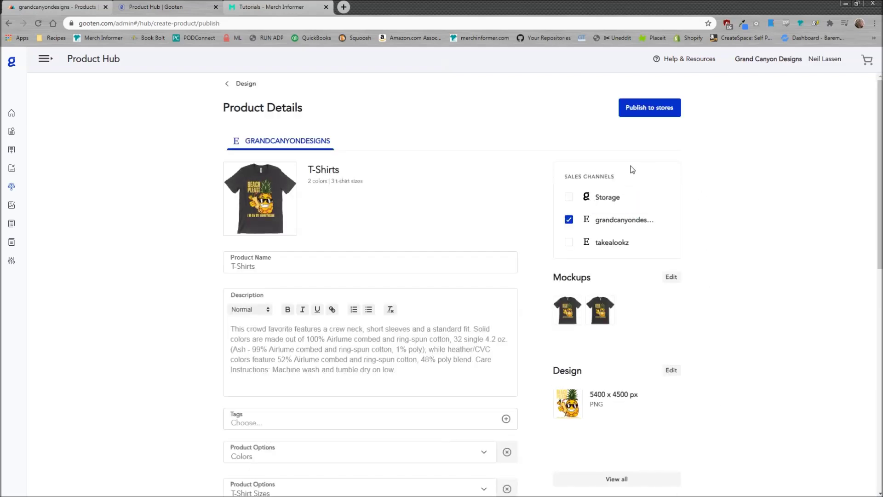
{"action": "scroll", "coordinate": [603, 327], "scroll_direction": "down", "scroll_amount": 2}
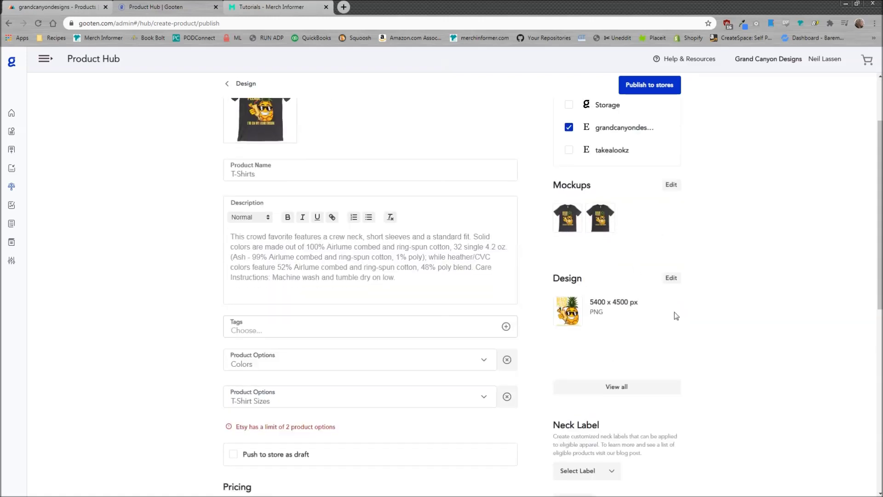
{"action": "scroll", "coordinate": [602, 371], "scroll_direction": "down", "scroll_amount": 2}
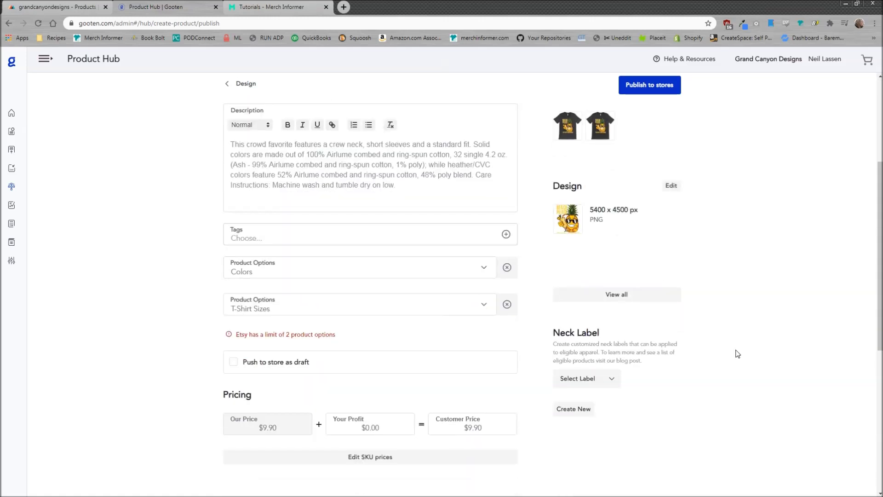
{"action": "scroll", "coordinate": [664, 210], "scroll_direction": "up", "scroll_amount": 4}
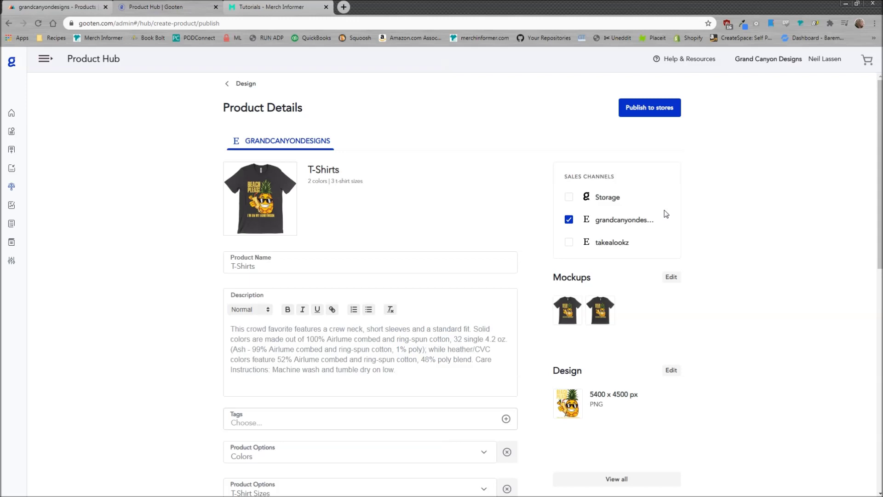
{"action": "scroll", "coordinate": [637, 353], "scroll_direction": "down", "scroll_amount": 4}
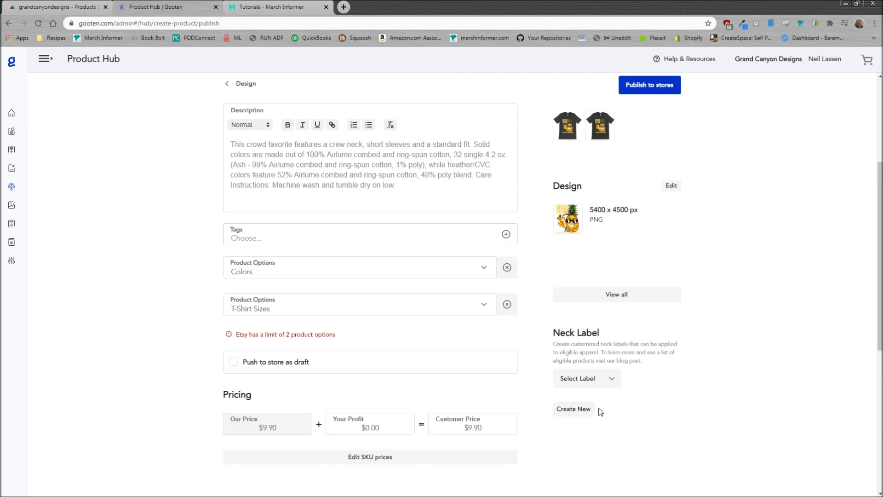
{"action": "left_click", "coordinate": [597, 382]}
{"action": "scroll", "coordinate": [645, 357], "scroll_direction": "down", "scroll_amount": 2}
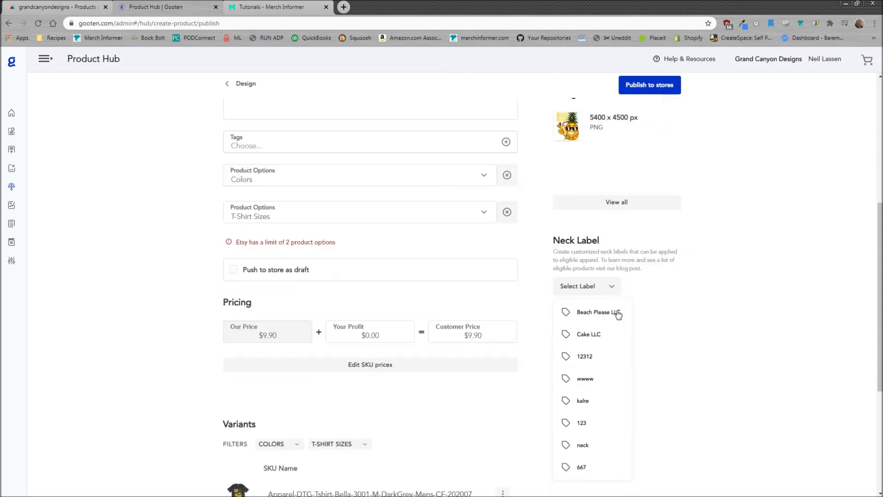
{"action": "scroll", "coordinate": [598, 405], "scroll_direction": "down", "scroll_amount": 2}
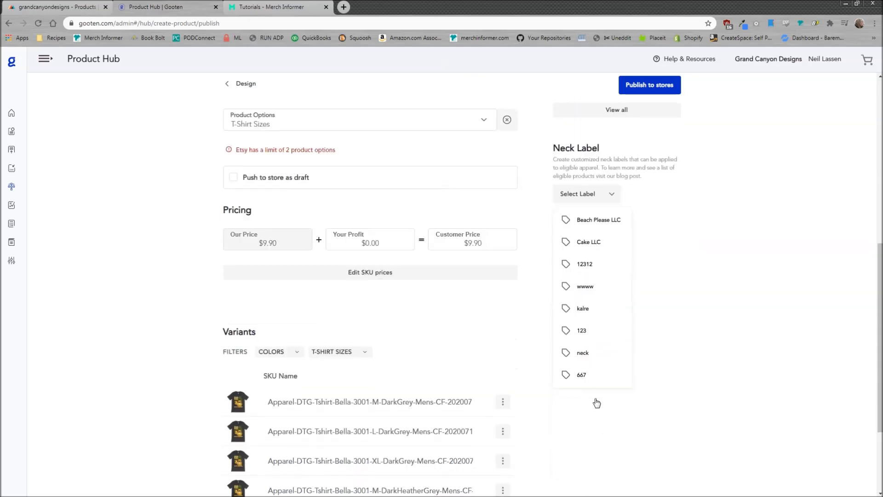
{"action": "left_click", "coordinate": [687, 272]}
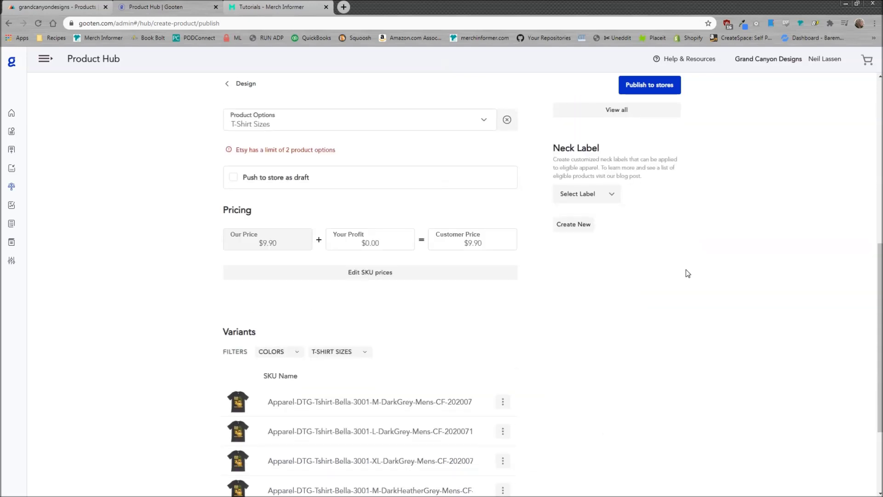
{"action": "left_click", "coordinate": [575, 225]}
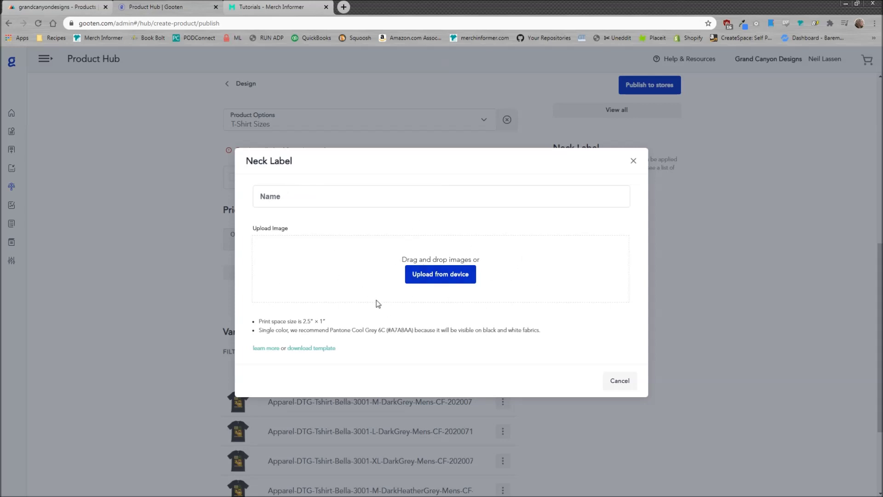
{"action": "left_click", "coordinate": [634, 160]}
Keep the product name 'T-Shirts' and enable 'Push to store as draft'
{"action": "scroll", "coordinate": [666, 266], "scroll_direction": "up", "scroll_amount": 8}
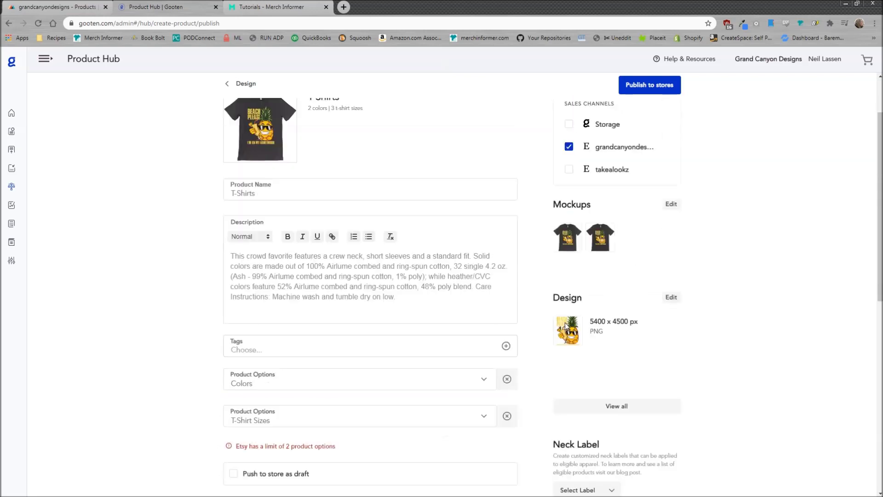
{"action": "left_click", "coordinate": [267, 262]}
{"action": "left_click_drag", "start_coordinate": [267, 262], "coordinate": [192, 252]}
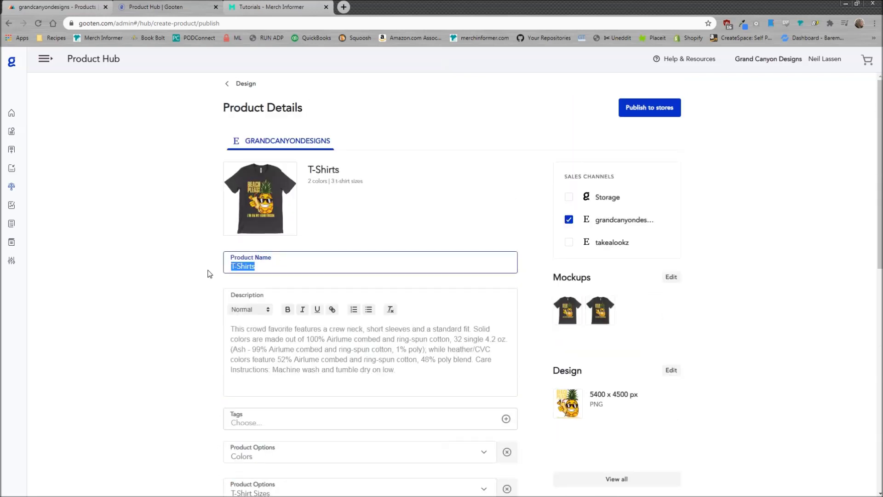
{"action": "left_click", "coordinate": [317, 369]}
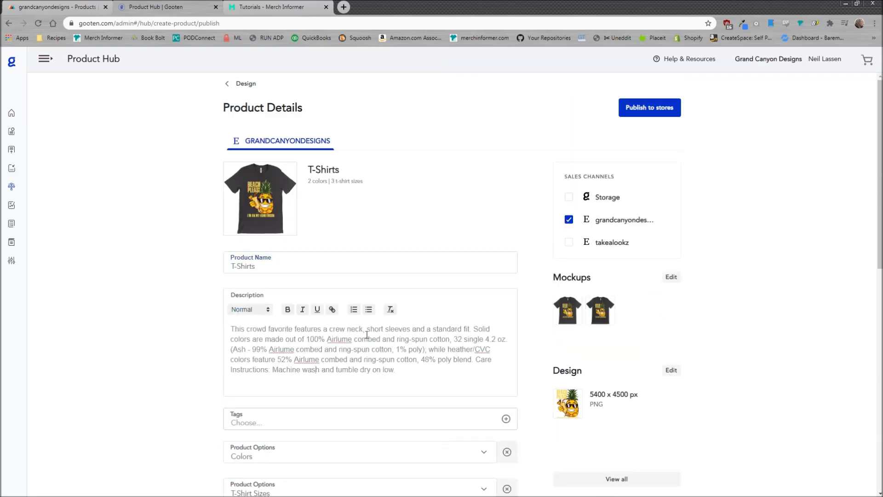
{"action": "scroll", "coordinate": [274, 268], "scroll_direction": "down", "scroll_amount": 4}
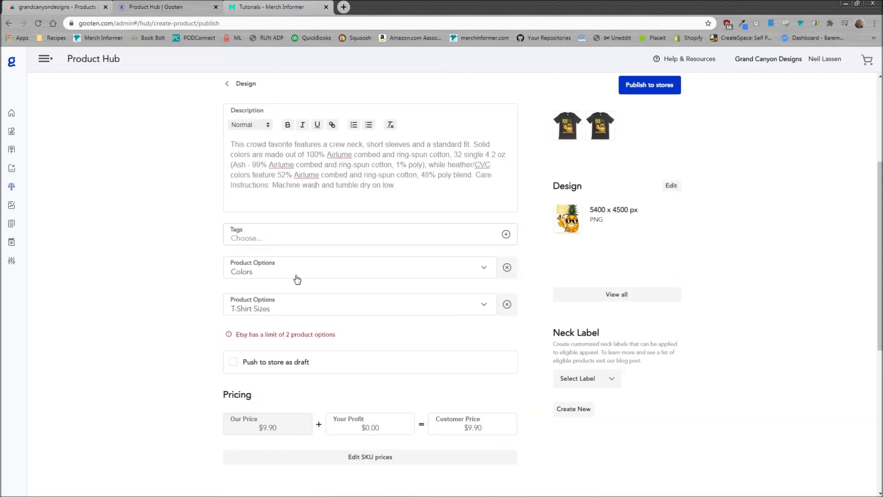
{"action": "scroll", "coordinate": [292, 309], "scroll_direction": "down", "scroll_amount": 2}
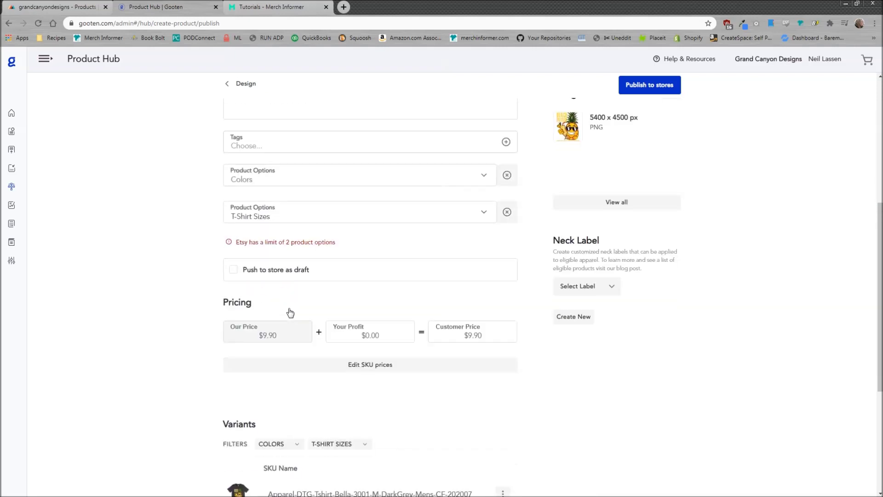
{"action": "left_click", "coordinate": [234, 272]}
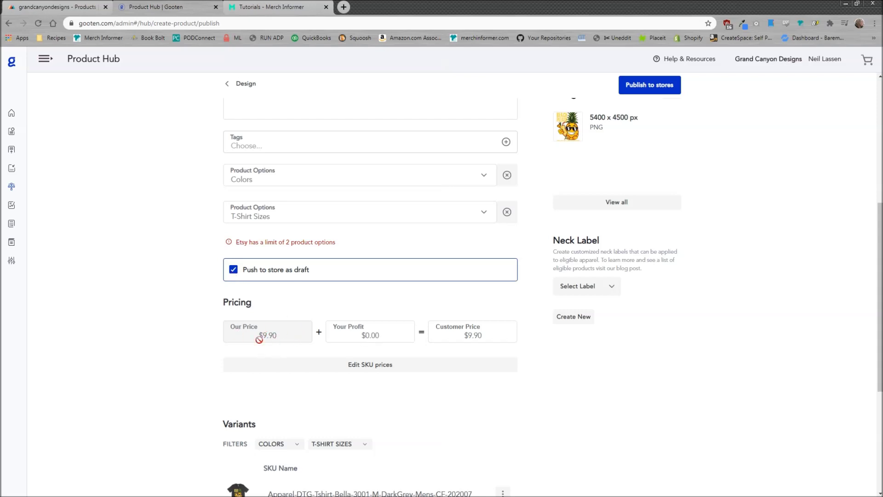
Set the customer price to $25.00 for a $15.10 profit, then show the per-variant price list
{"action": "left_click", "coordinate": [361, 335]}
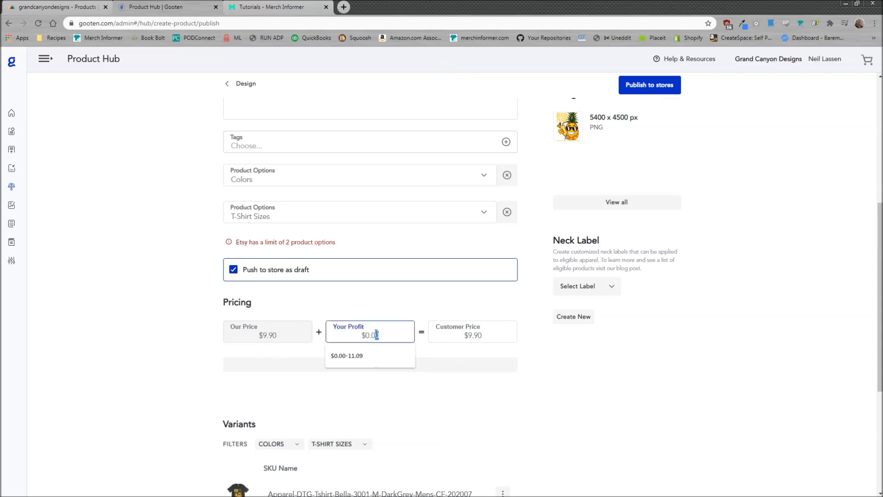
{"action": "left_click", "coordinate": [483, 333]}
{"action": "double_click", "coordinate": [483, 332]}
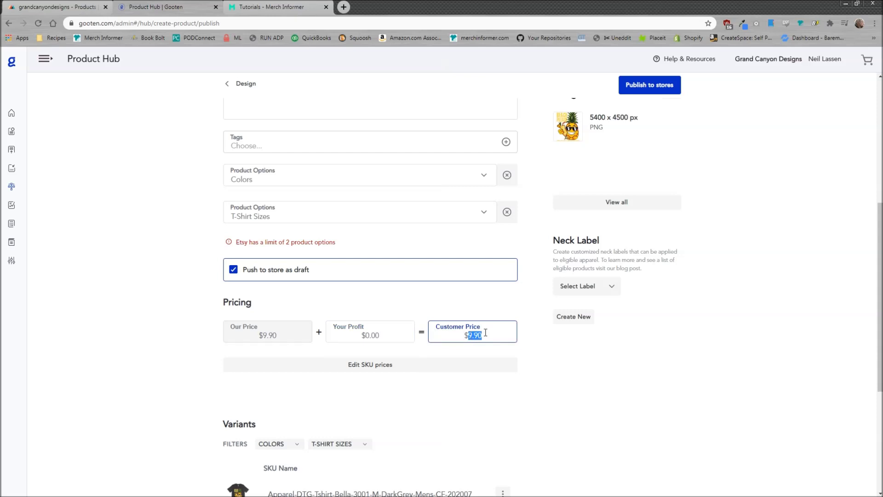
{"action": "type", "text": "25"}
{"action": "left_click", "coordinate": [554, 356]}
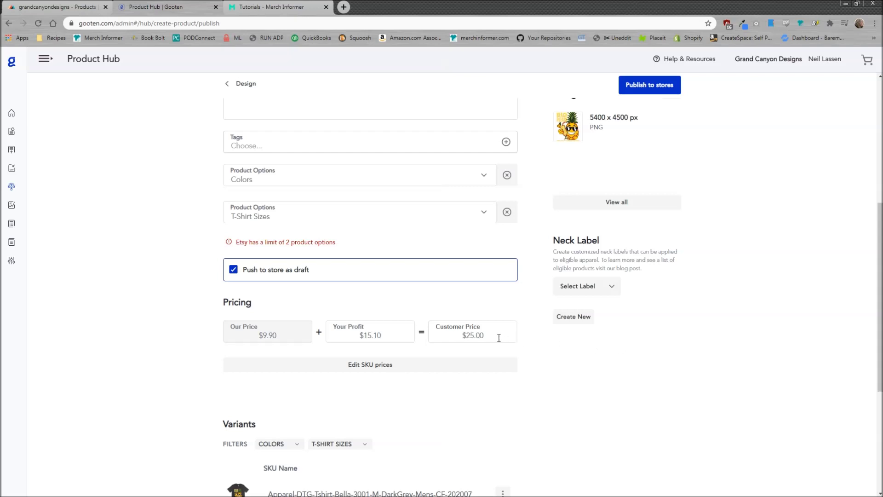
{"action": "left_click_drag", "start_coordinate": [410, 335], "coordinate": [339, 334]}
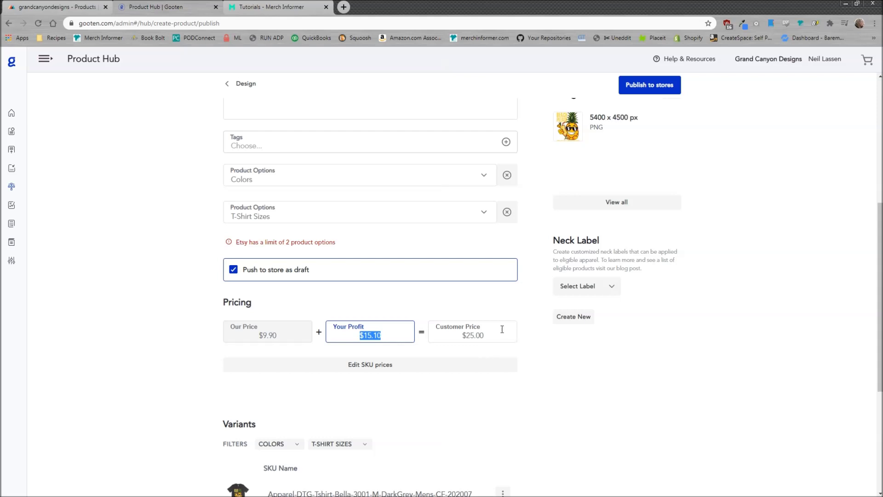
{"action": "left_click_drag", "start_coordinate": [381, 336], "coordinate": [362, 339]}
{"action": "scroll", "coordinate": [412, 381], "scroll_direction": "down", "scroll_amount": 2}
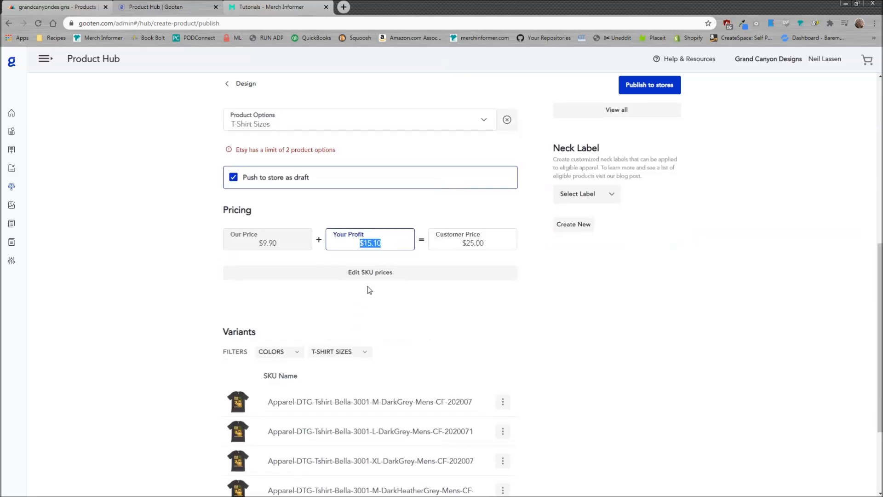
{"action": "left_click", "coordinate": [379, 276]}
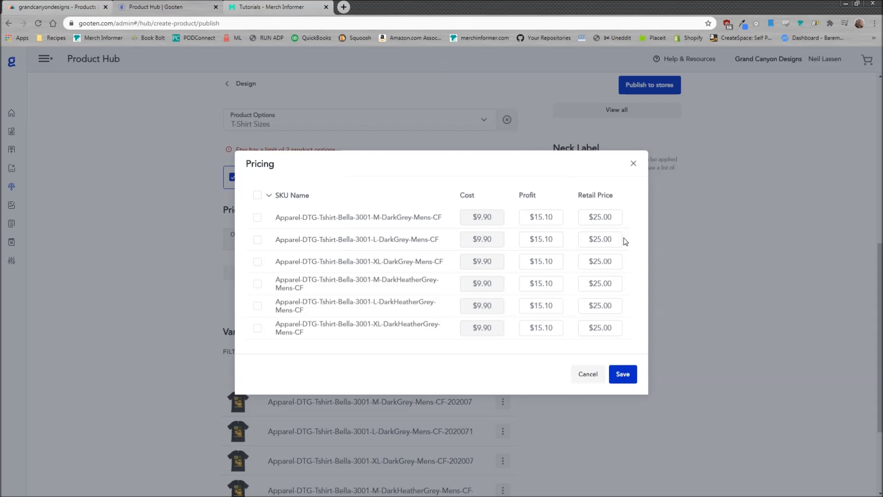
{"action": "left_click", "coordinate": [636, 167]}
{"action": "scroll", "coordinate": [529, 315], "scroll_direction": "down", "scroll_amount": 3}
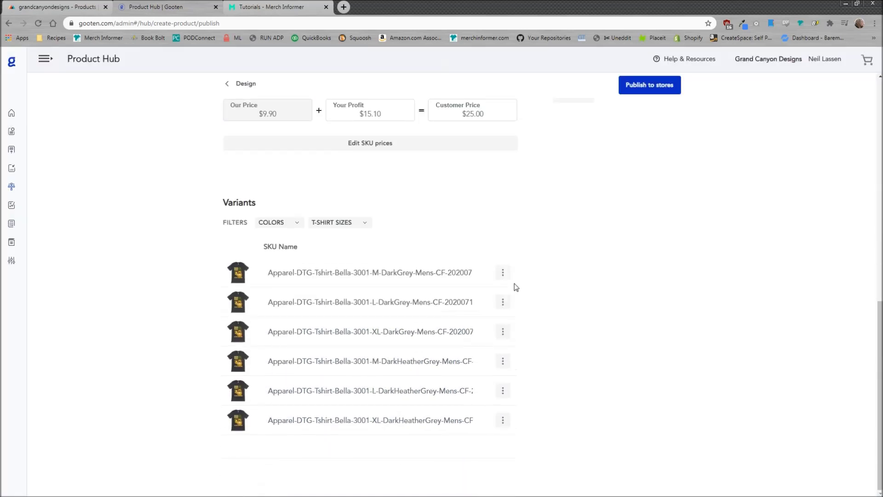
{"action": "scroll", "coordinate": [357, 326], "scroll_direction": "up", "scroll_amount": 5}
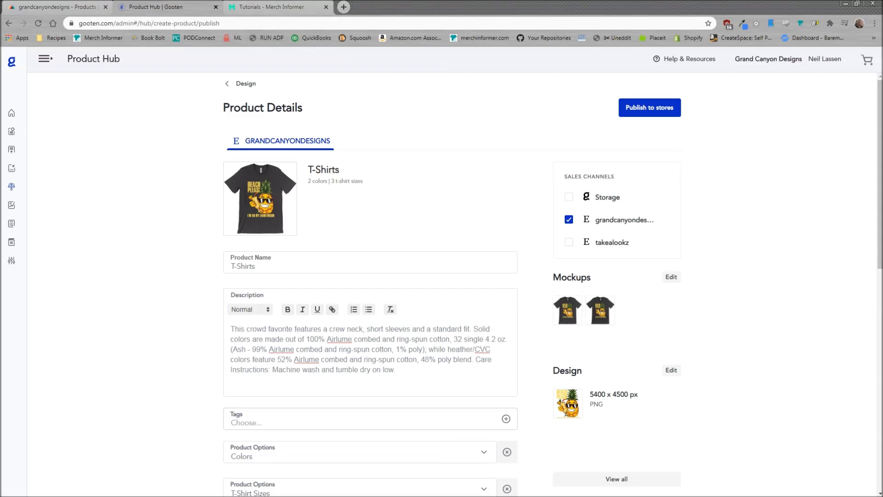
Maximize the Single Upload Interface and review the two Beach Please rows in its CSV table
{"action": "left_click", "coordinate": [251, 6]}
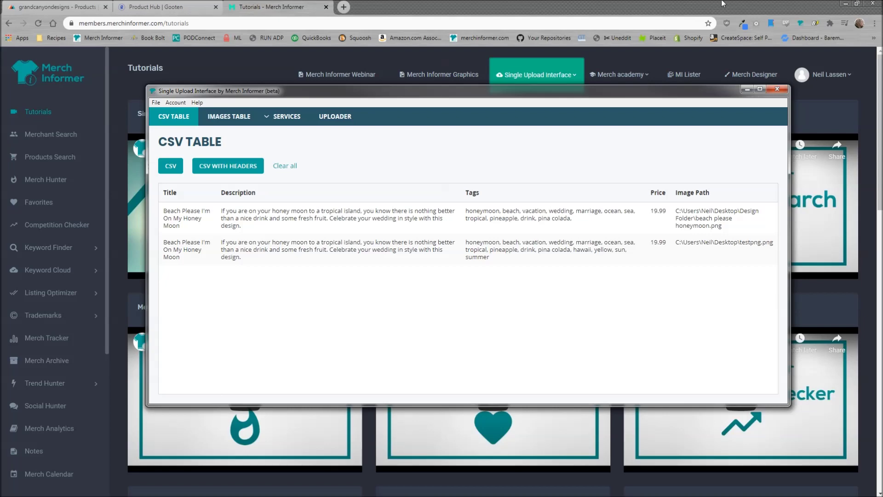
{"action": "left_click", "coordinate": [846, 3]}
{"action": "left_click_drag", "start_coordinate": [624, 91], "coordinate": [591, 2]}
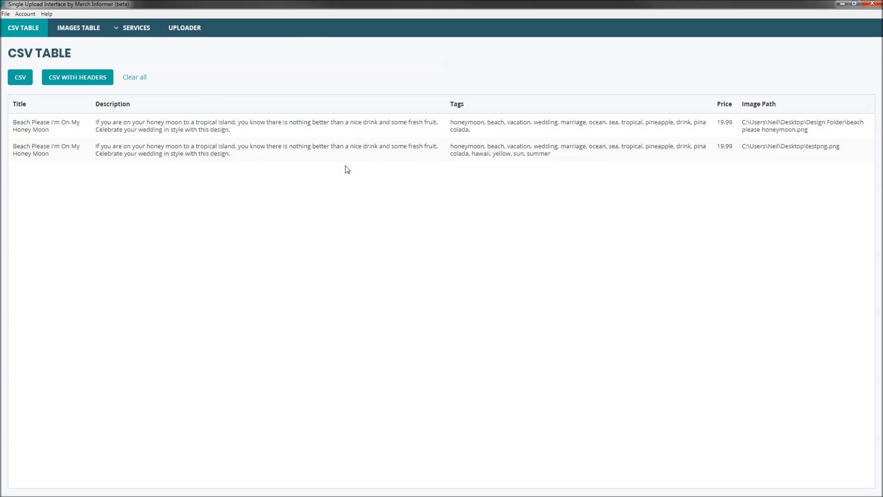
{"action": "double_click", "coordinate": [209, 156]}
{"action": "left_click_drag", "start_coordinate": [230, 155], "coordinate": [2, 127]}
{"action": "left_click", "coordinate": [34, 125]}
{"action": "left_click_drag", "start_coordinate": [813, 133], "coordinate": [735, 125]}
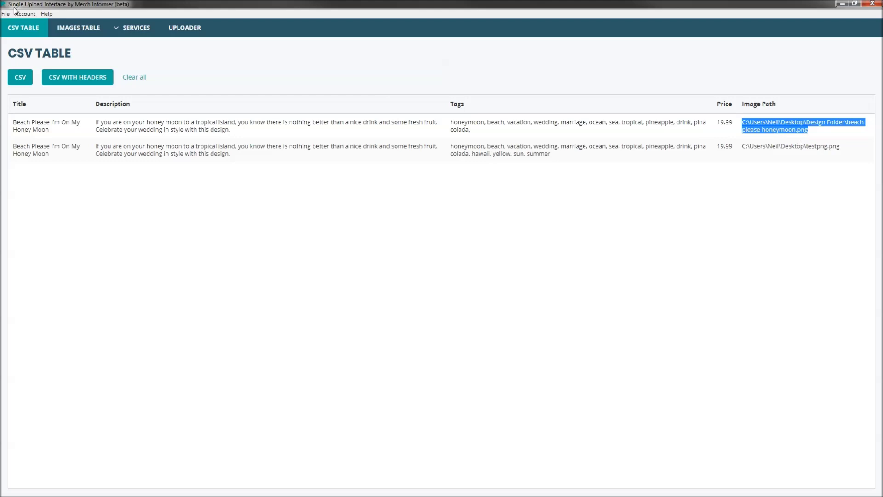
Clear the saved store URL in the Gooten service settings, then follow the 'this' link to its source page
{"action": "left_click", "coordinate": [55, 27]}
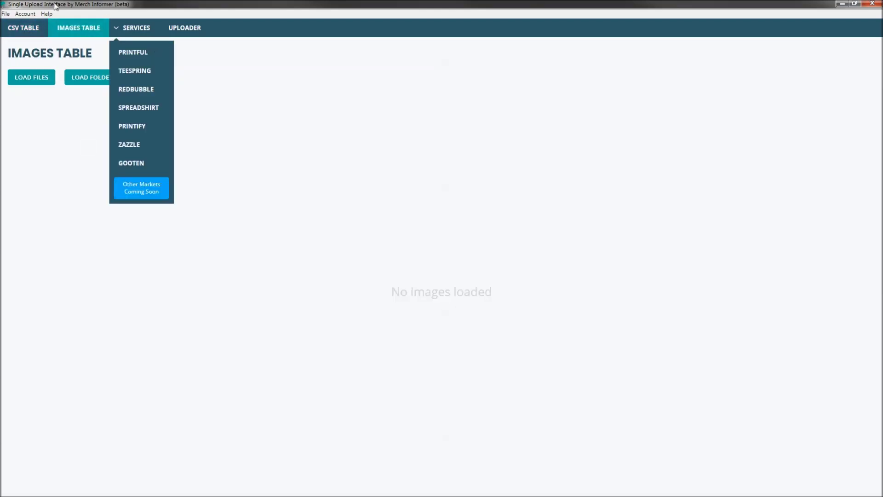
{"action": "mouse_move", "coordinate": [121, 29]}
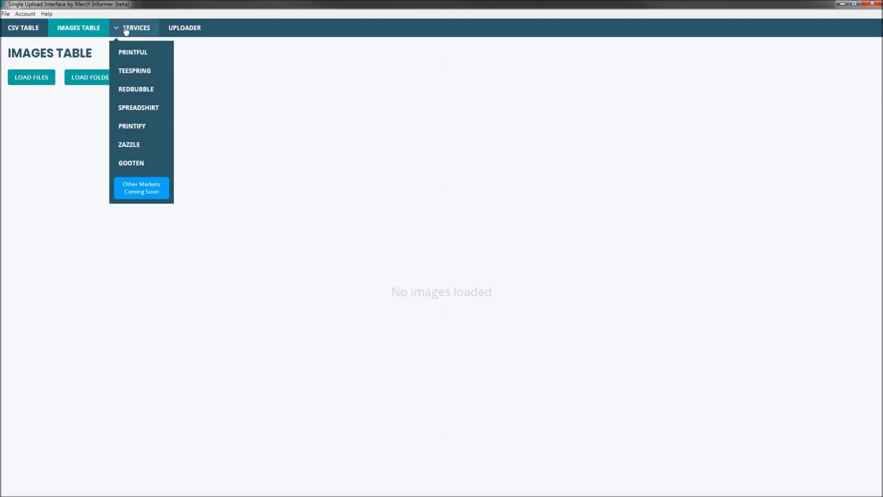
{"action": "left_click", "coordinate": [145, 164]}
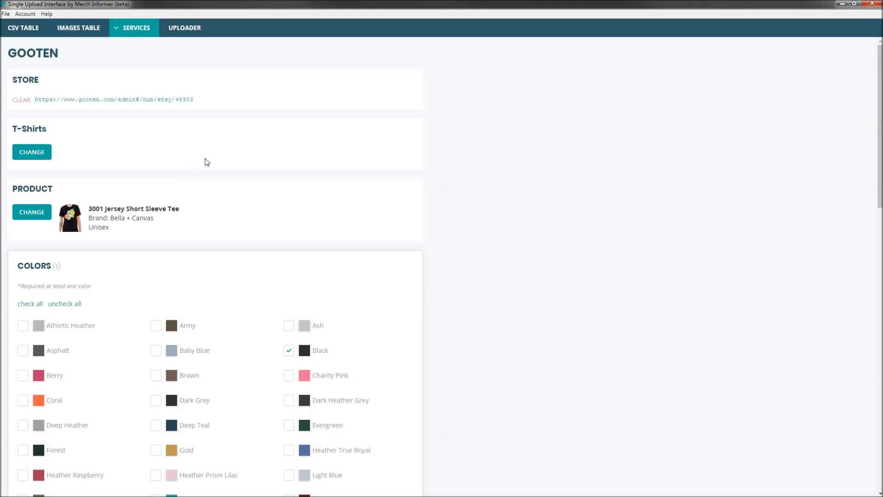
{"action": "left_click", "coordinate": [21, 100]}
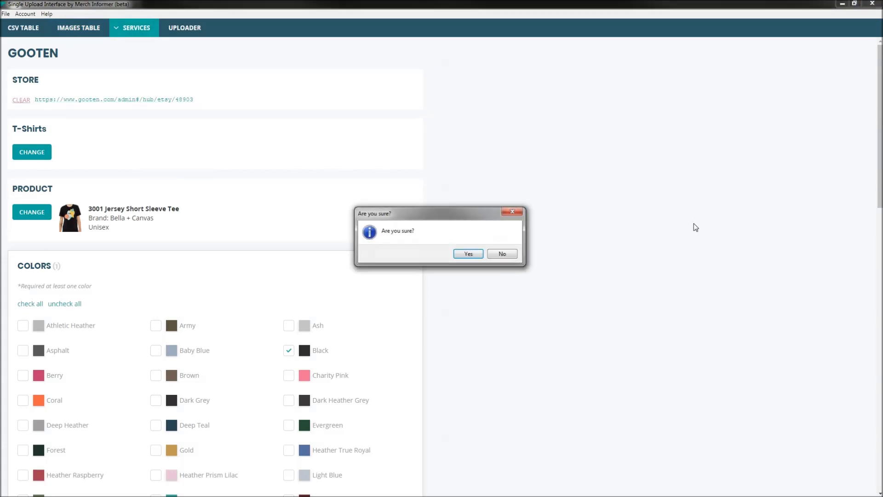
{"action": "left_click", "coordinate": [468, 253]}
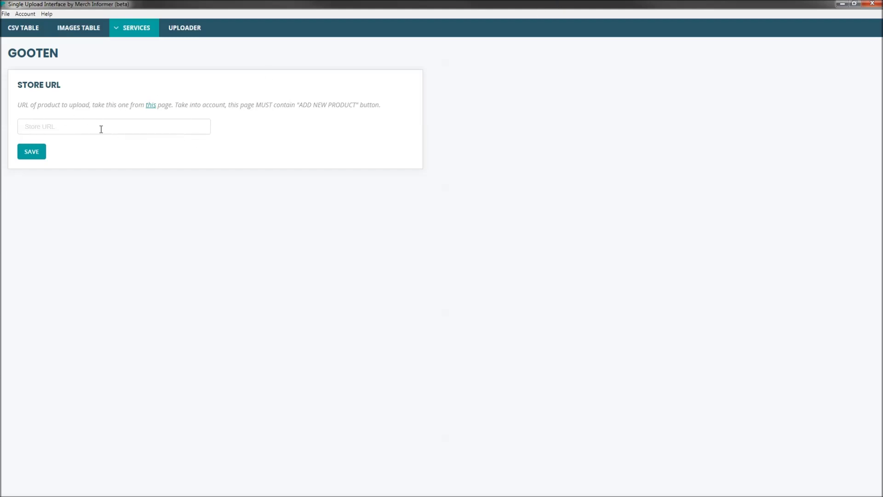
{"action": "left_click", "coordinate": [76, 130]}
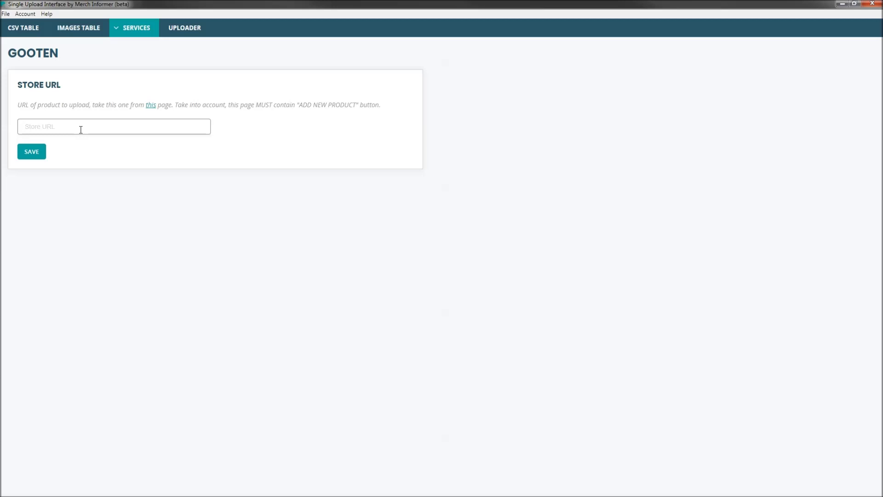
{"action": "left_click", "coordinate": [150, 106]}
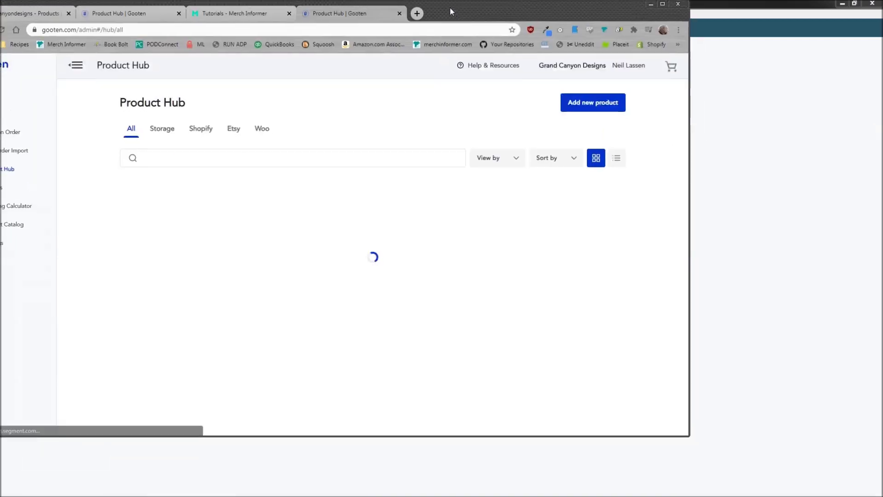
Maximize Gooten's Product Hub, show the Etsy store's products and copy the page address
{"action": "double_click", "coordinate": [450, 7]}
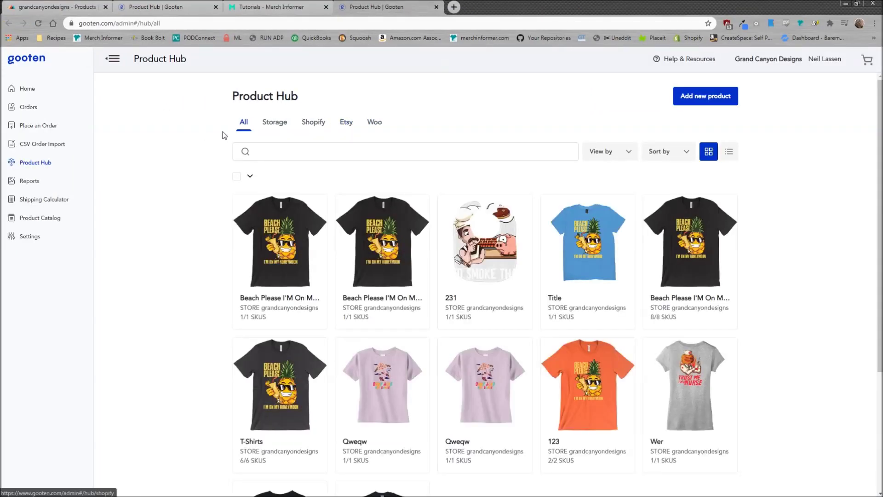
{"action": "left_click", "coordinate": [349, 125]}
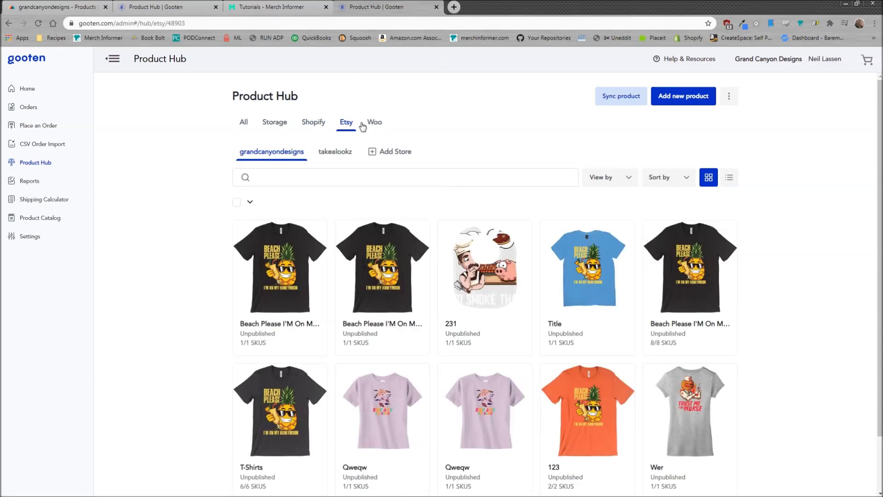
{"action": "left_click", "coordinate": [290, 24]}
{"action": "key", "text": "ctrl+c"}
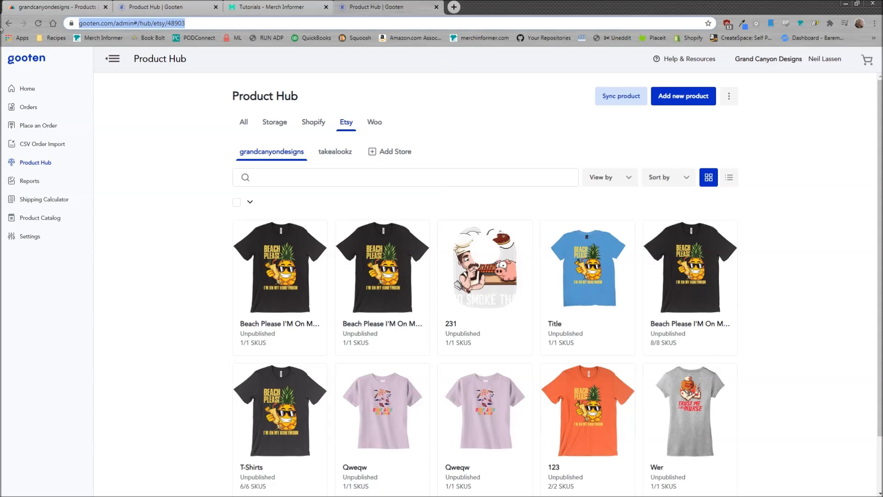
{"action": "key", "text": "alt+Tab"}
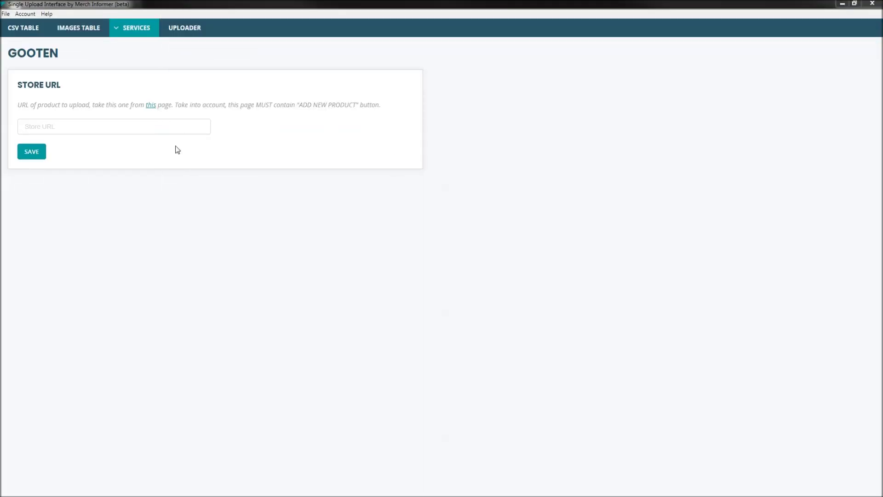
Paste the copied Product Hub address into Store URL and save it
{"action": "left_click", "coordinate": [103, 126]}
{"action": "key", "text": "ctrl+v"}
{"action": "left_click", "coordinate": [27, 155]}
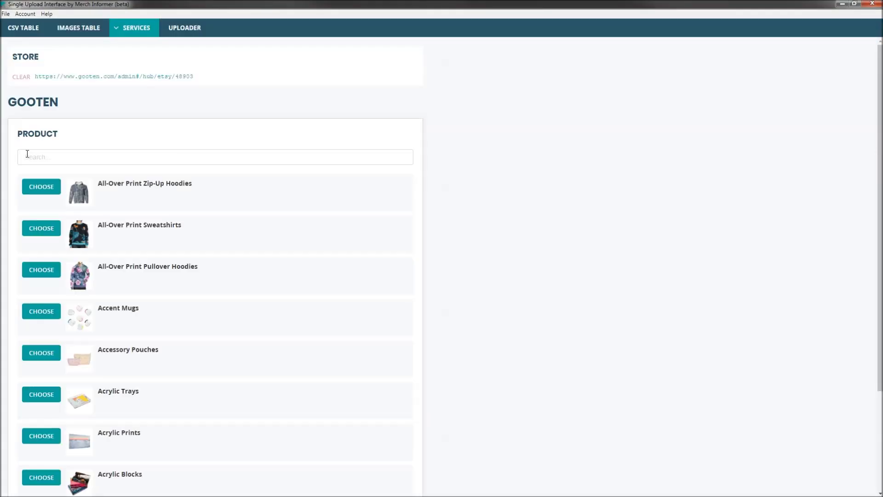
{"action": "scroll", "coordinate": [302, 229], "scroll_direction": "down", "scroll_amount": 3}
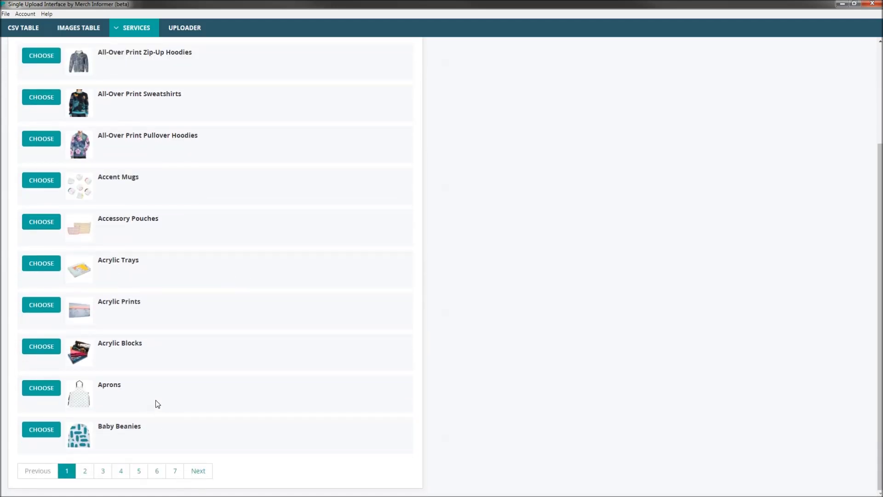
{"action": "scroll", "coordinate": [156, 399], "scroll_direction": "up", "scroll_amount": 3}
Search 'shirt', then choose the T-Shirts category and the 3001 Jersey Short Sleeve Tee
{"action": "left_click", "coordinate": [72, 156]}
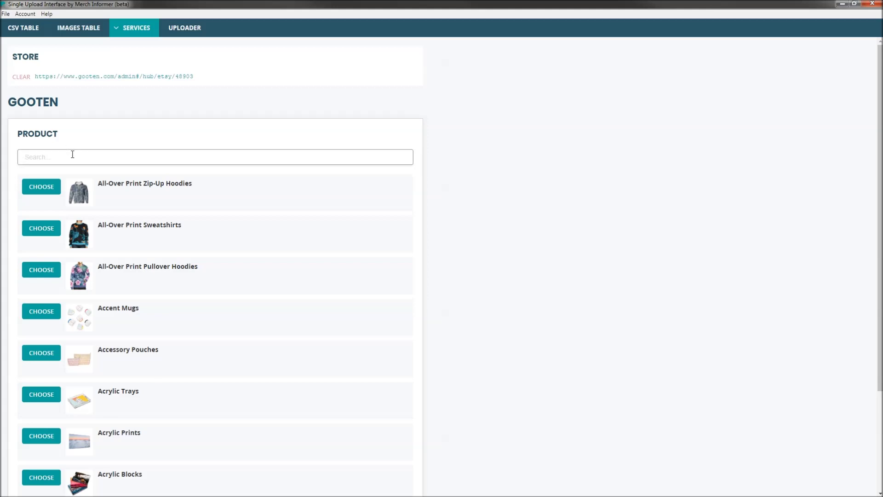
{"action": "type", "text": "shirt"}
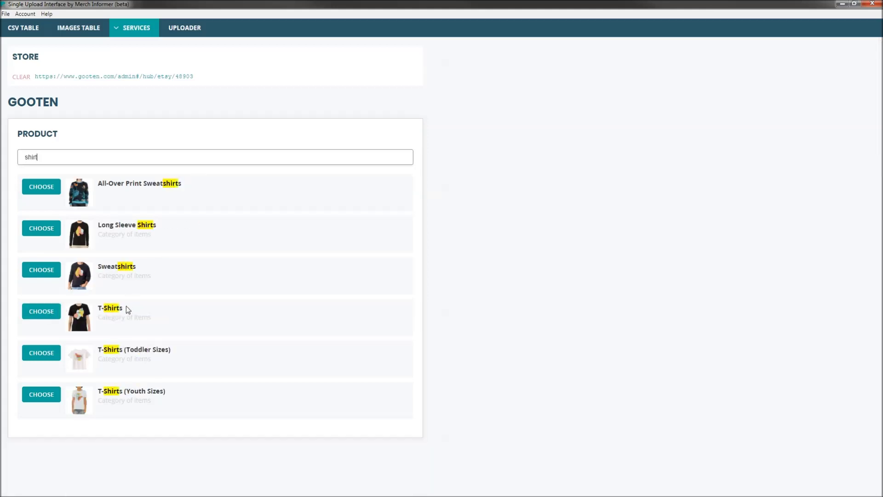
{"action": "left_click", "coordinate": [46, 313]}
{"action": "scroll", "coordinate": [249, 243], "scroll_direction": "down", "scroll_amount": 3}
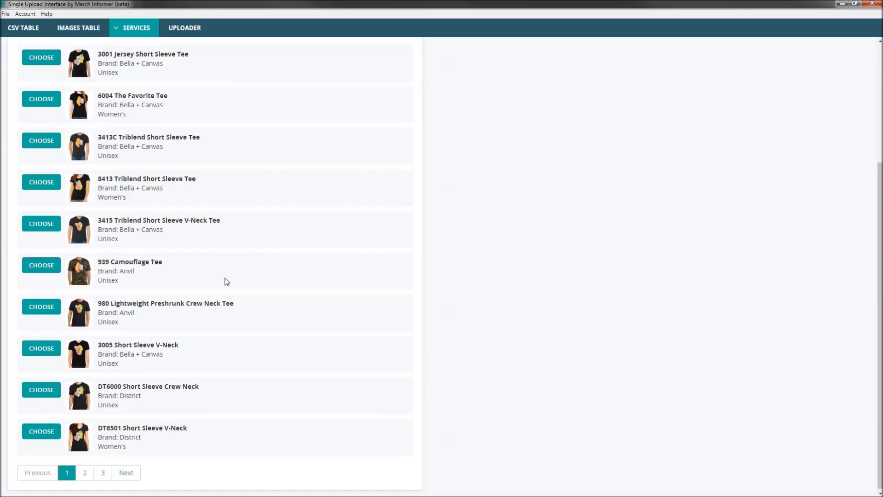
{"action": "scroll", "coordinate": [225, 282], "scroll_direction": "up", "scroll_amount": 3}
{"action": "double_click", "coordinate": [106, 220]}
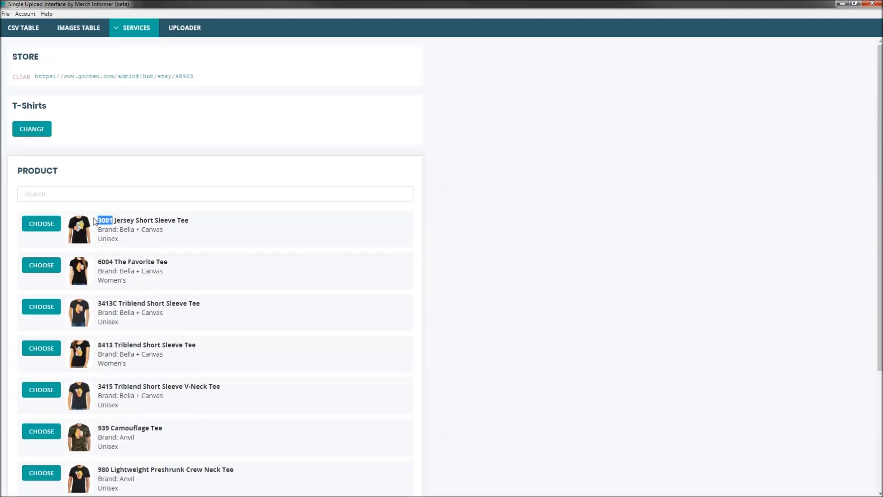
{"action": "left_click", "coordinate": [40, 224]}
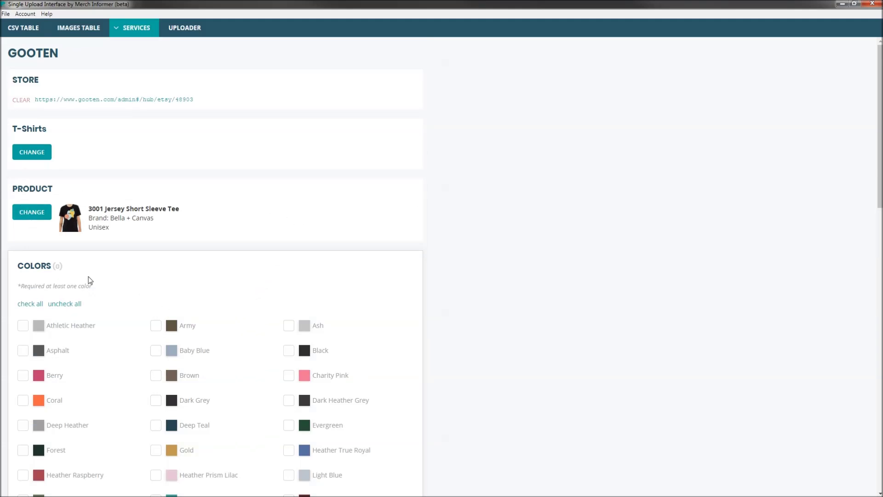
Tick Black as the tee colour
{"action": "scroll", "coordinate": [209, 283], "scroll_direction": "down", "scroll_amount": 6}
{"action": "scroll", "coordinate": [210, 283], "scroll_direction": "up", "scroll_amount": 2}
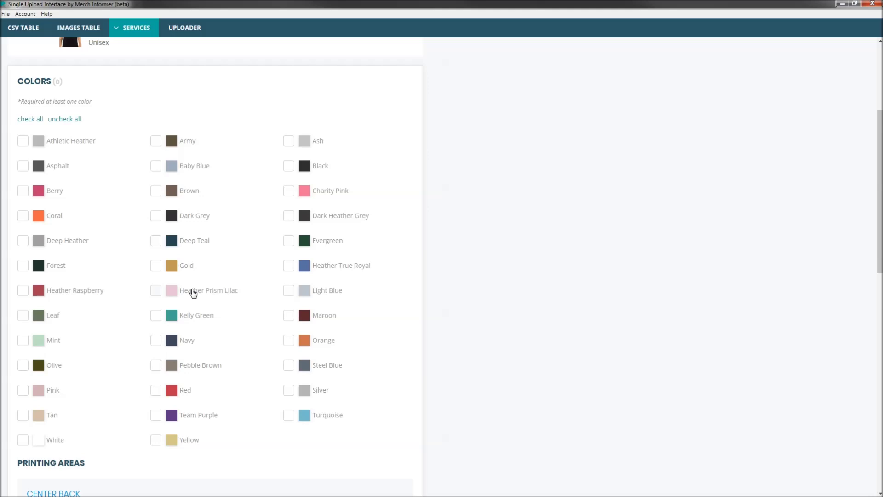
{"action": "left_click", "coordinate": [289, 169]}
{"action": "scroll", "coordinate": [270, 267], "scroll_direction": "down", "scroll_amount": 6}
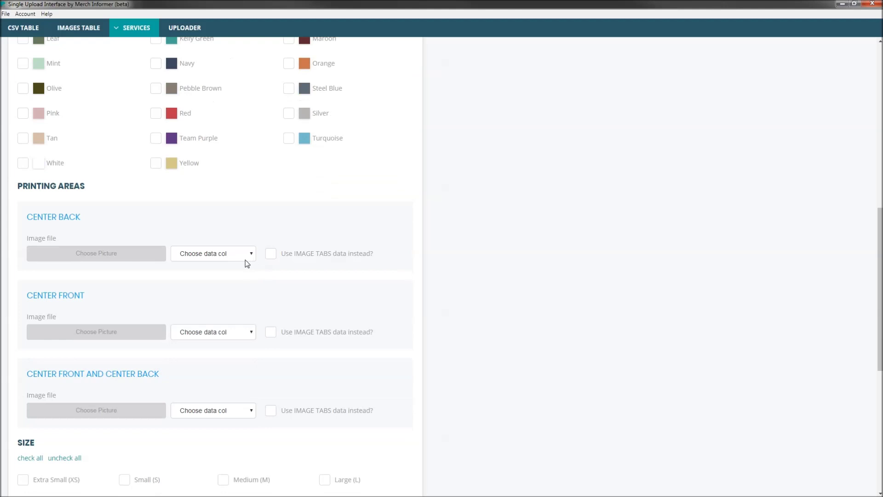
Map the Center Front print image to the Image Path column and show the CSV table
{"action": "left_click", "coordinate": [202, 335]}
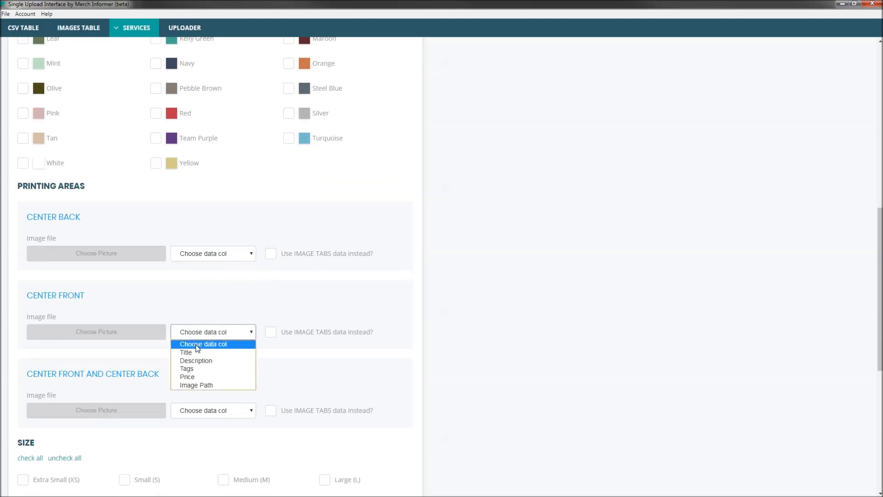
{"action": "left_click", "coordinate": [167, 292]}
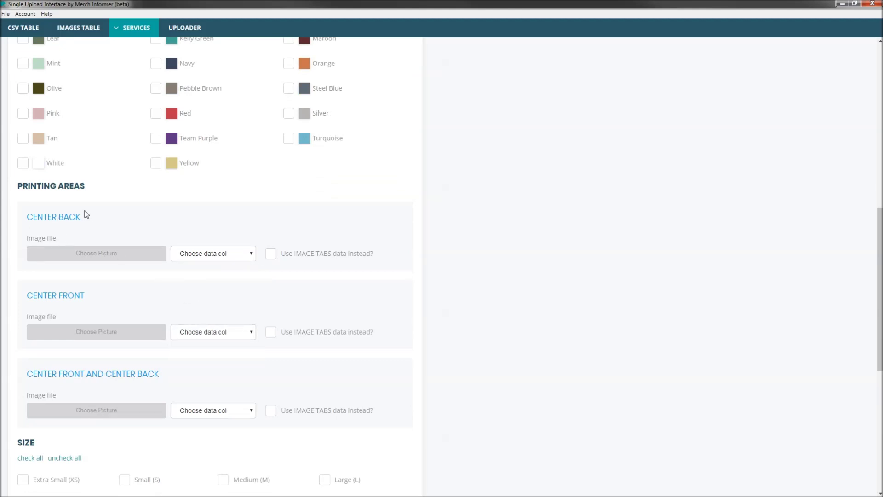
{"action": "left_click_drag", "start_coordinate": [86, 214], "coordinate": [25, 217]}
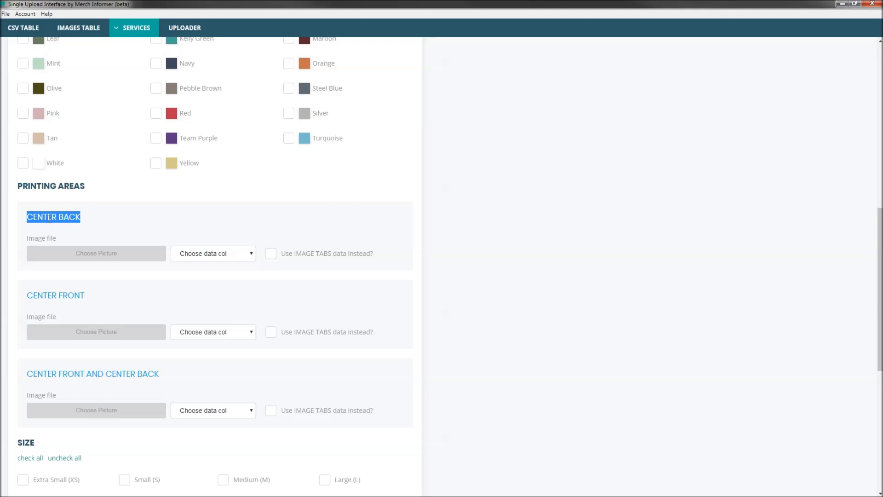
{"action": "left_click_drag", "start_coordinate": [84, 302], "coordinate": [67, 295]}
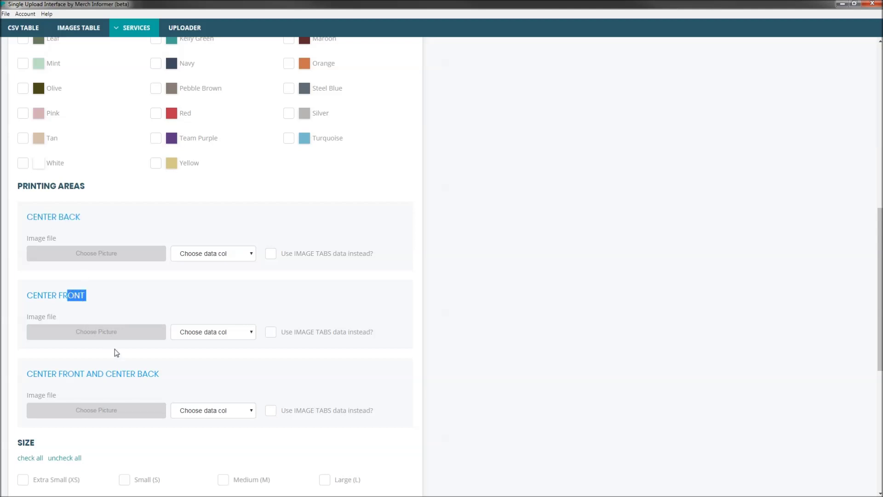
{"action": "left_click_drag", "start_coordinate": [169, 381], "coordinate": [86, 375]}
{"action": "left_click_drag", "start_coordinate": [80, 295], "coordinate": [58, 296]}
{"action": "left_click", "coordinate": [225, 332]}
{"action": "left_click", "coordinate": [195, 385]}
{"action": "left_click", "coordinate": [229, 334]}
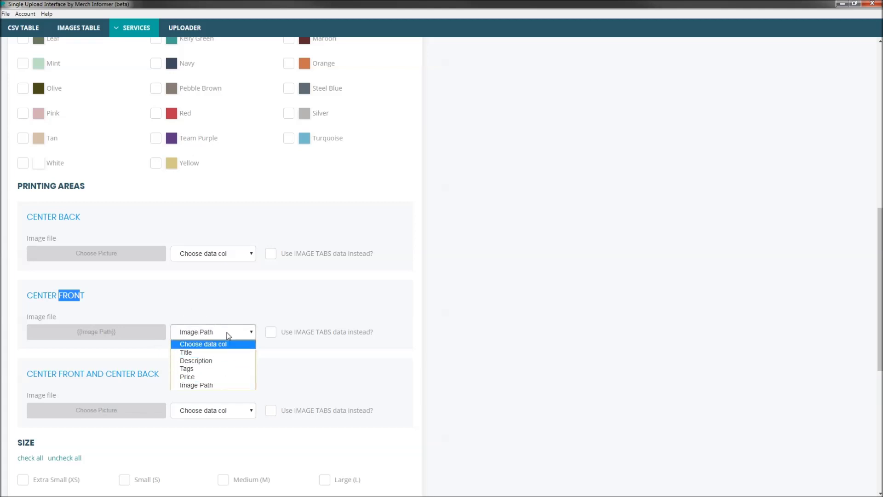
{"action": "left_click", "coordinate": [220, 313]}
{"action": "left_click", "coordinate": [217, 337]}
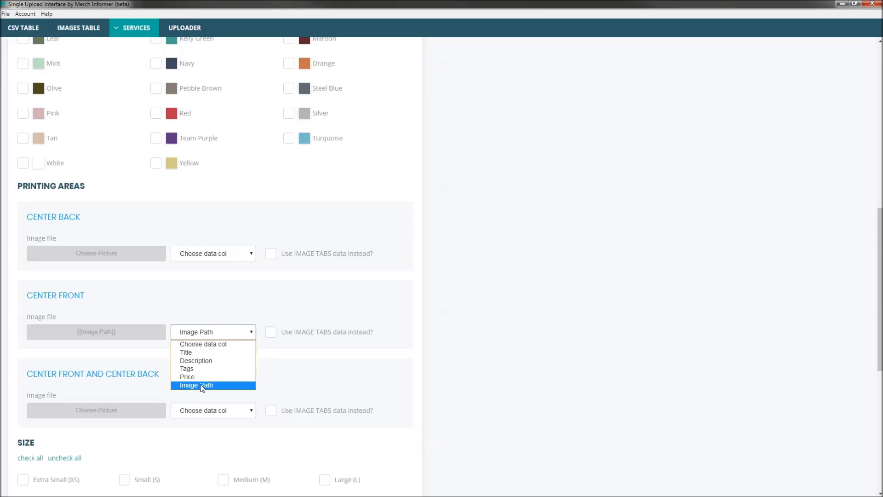
{"action": "left_click", "coordinate": [204, 386]}
{"action": "left_click", "coordinate": [22, 29]}
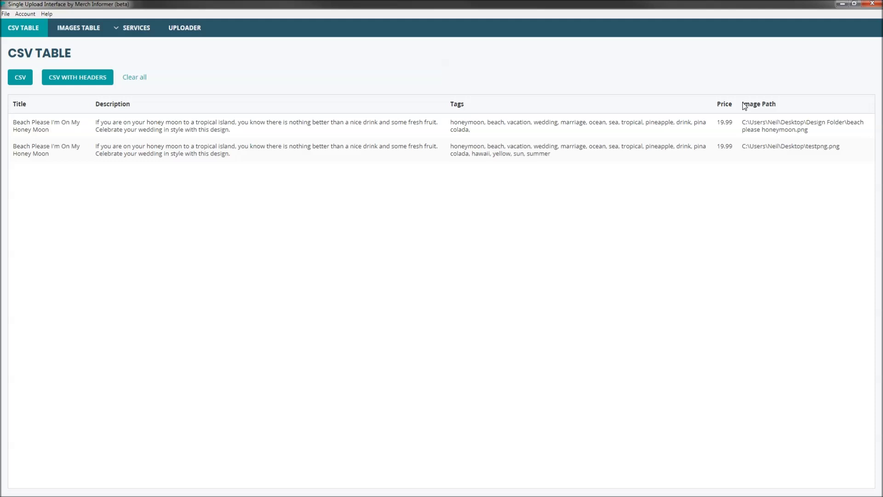
Return to the Gooten settings, keeping Image Path for the Center Front image
{"action": "left_click", "coordinate": [198, 29]}
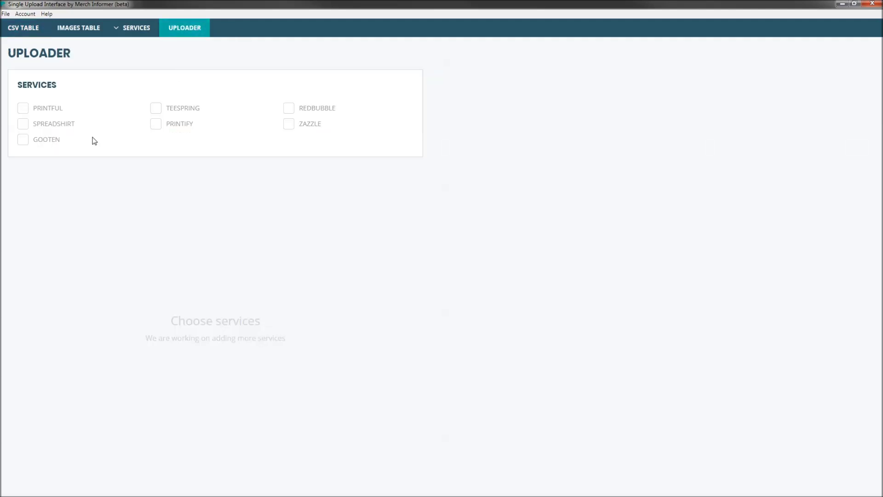
{"action": "mouse_move", "coordinate": [134, 28]}
{"action": "left_click", "coordinate": [129, 164]}
{"action": "scroll", "coordinate": [214, 260], "scroll_direction": "down", "scroll_amount": 3}
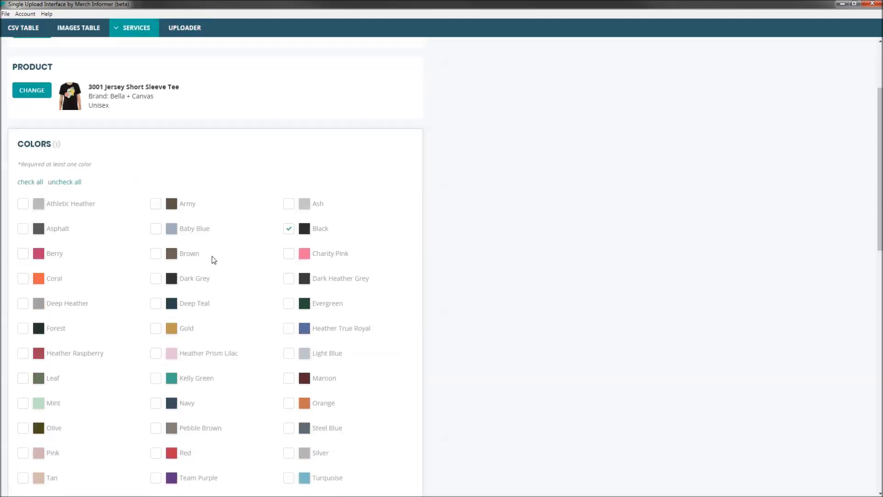
{"action": "scroll", "coordinate": [214, 260], "scroll_direction": "down", "scroll_amount": 7}
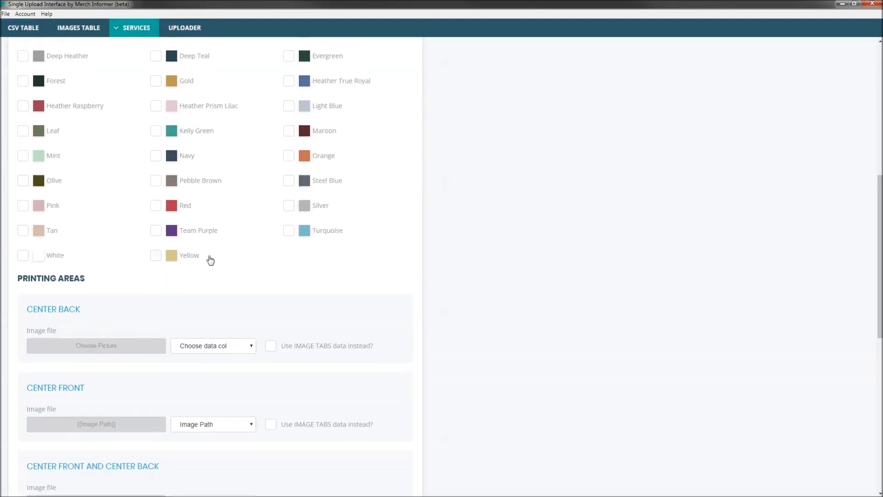
{"action": "left_click", "coordinate": [197, 333]}
{"action": "left_click", "coordinate": [196, 382]}
{"action": "scroll", "coordinate": [196, 380], "scroll_direction": "down", "scroll_amount": 4}
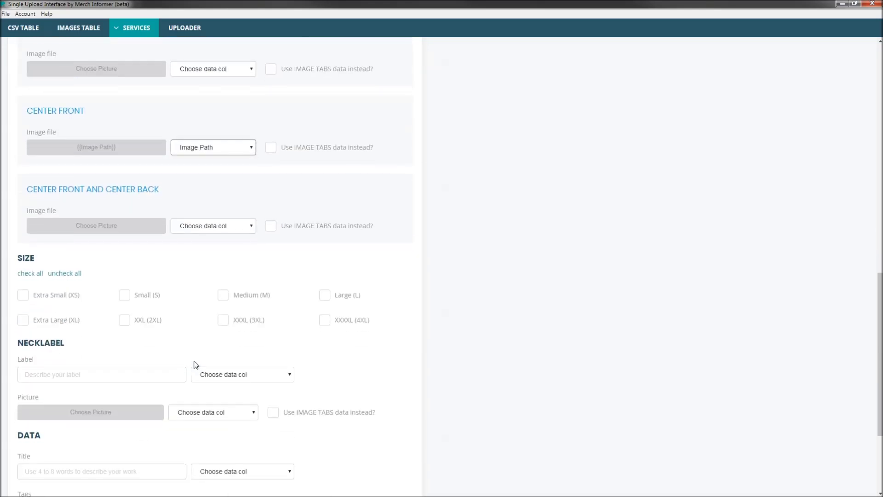
Leave Large (L) as the only size ticked, with the Necklabel column left unchanged
{"action": "left_click", "coordinate": [326, 296]}
{"action": "left_click", "coordinate": [226, 298]}
{"action": "left_click", "coordinate": [223, 299]}
{"action": "scroll", "coordinate": [173, 319], "scroll_direction": "down", "scroll_amount": 2}
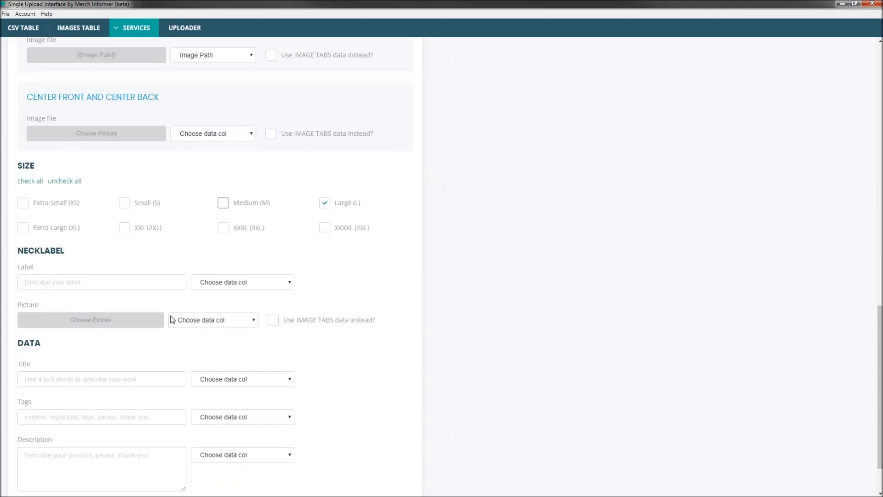
{"action": "left_click", "coordinate": [216, 283]}
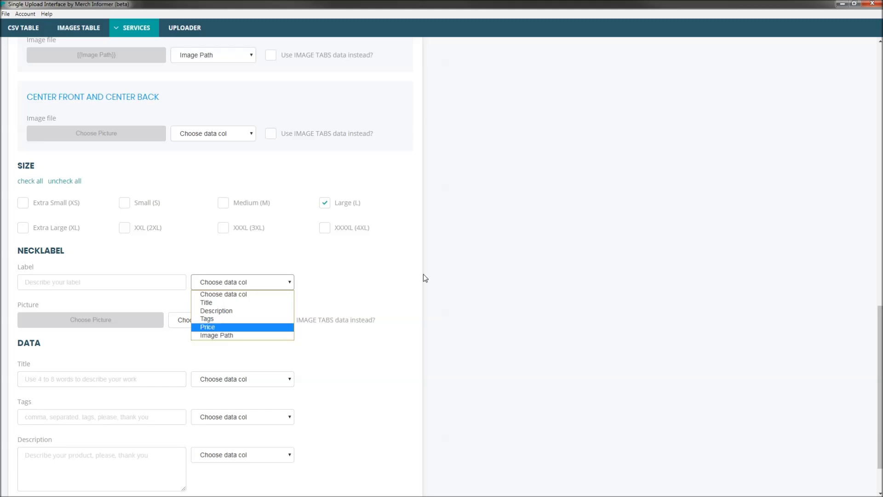
{"action": "left_click", "coordinate": [355, 296]}
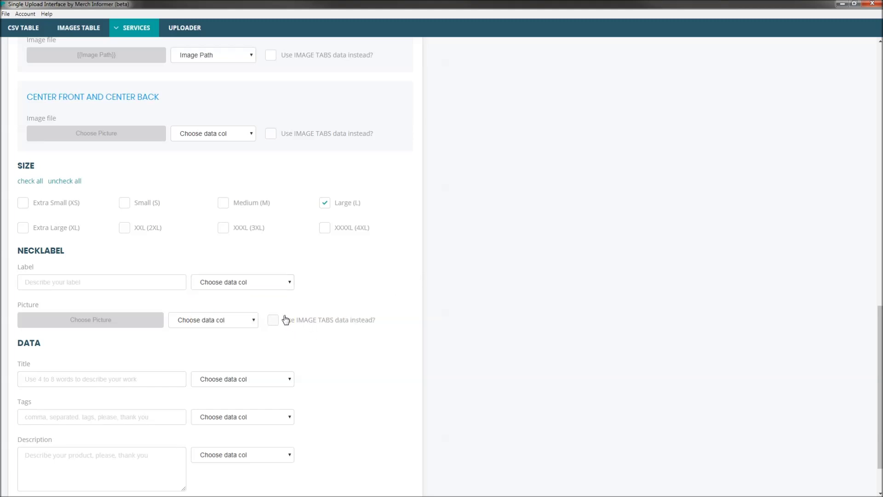
{"action": "scroll", "coordinate": [114, 316], "scroll_direction": "down", "scroll_amount": 2}
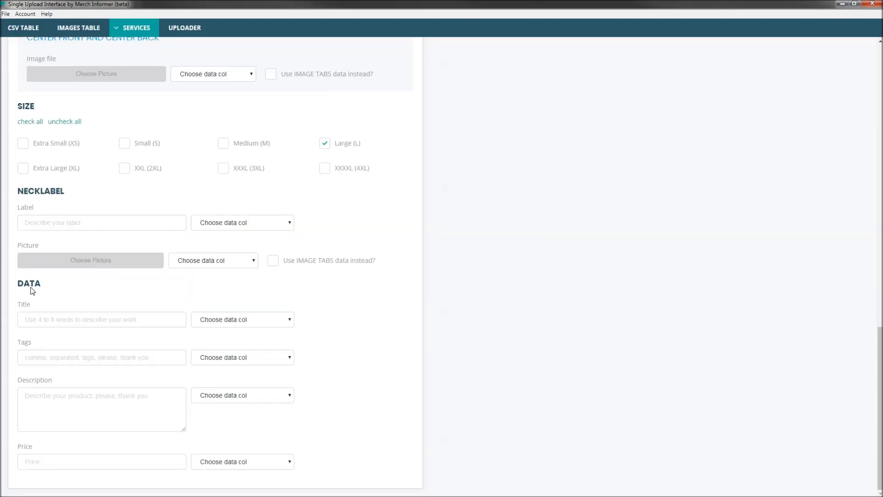
Map the Title field to the Title column, then check the CSV rows and reopen the Gooten form
{"action": "left_click", "coordinate": [224, 324]}
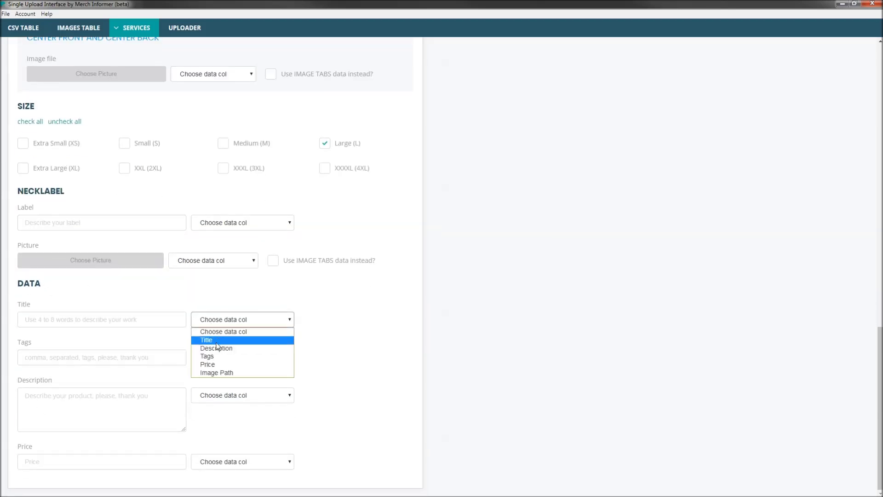
{"action": "left_click", "coordinate": [216, 343]}
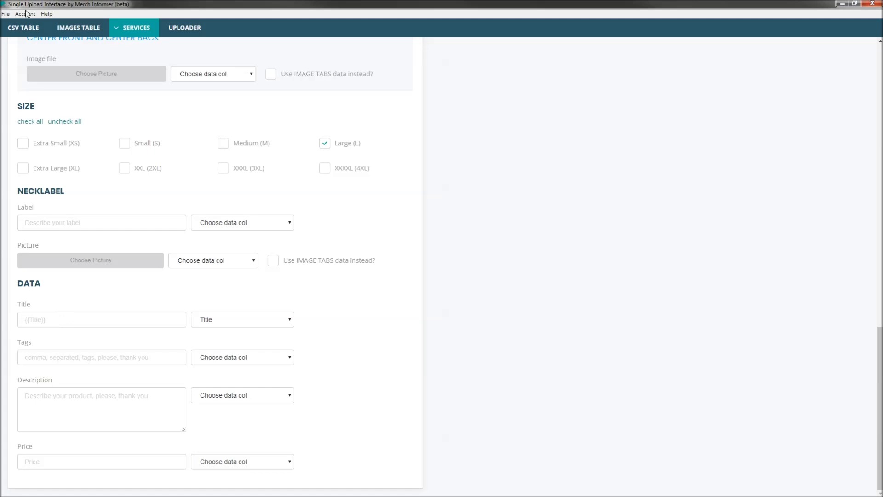
{"action": "left_click", "coordinate": [26, 26]}
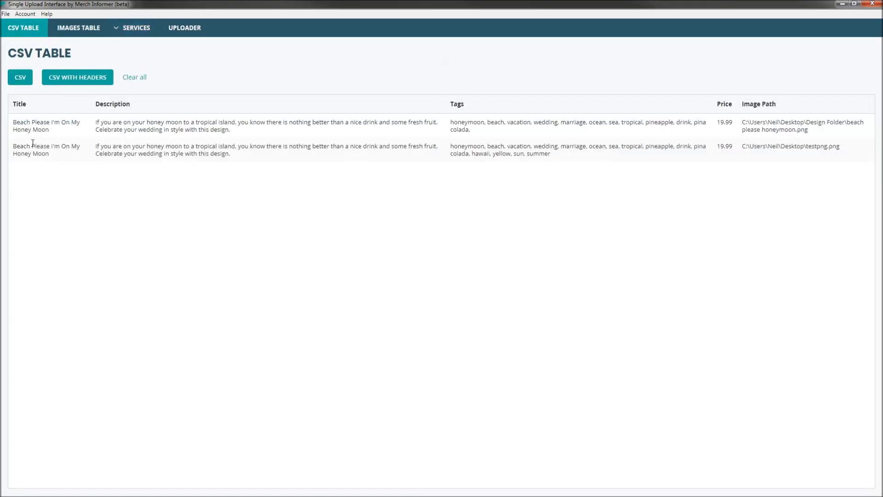
{"action": "left_click", "coordinate": [133, 28]}
{"action": "left_click", "coordinate": [133, 162]}
{"action": "scroll", "coordinate": [220, 362], "scroll_direction": "down", "scroll_amount": 15}
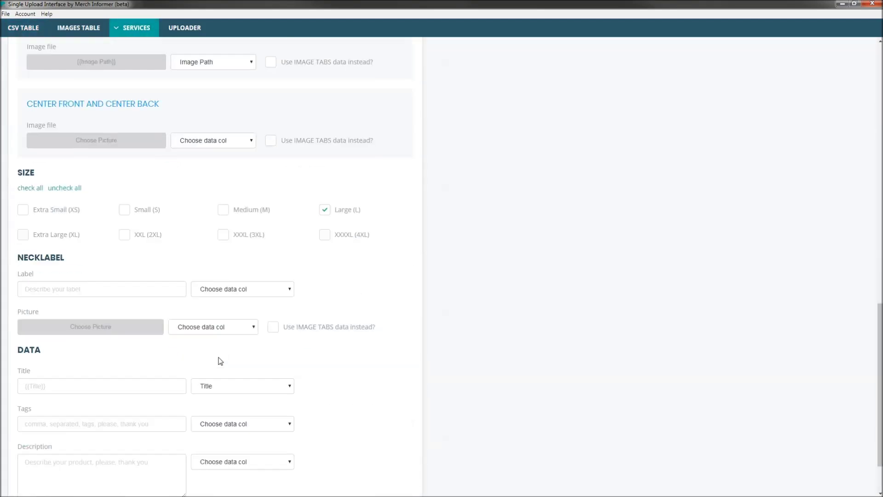
{"action": "scroll", "coordinate": [220, 361], "scroll_direction": "down", "scroll_amount": 3}
Map Tags, Description and Price to their matching CSV columns
{"action": "left_click", "coordinate": [229, 358]}
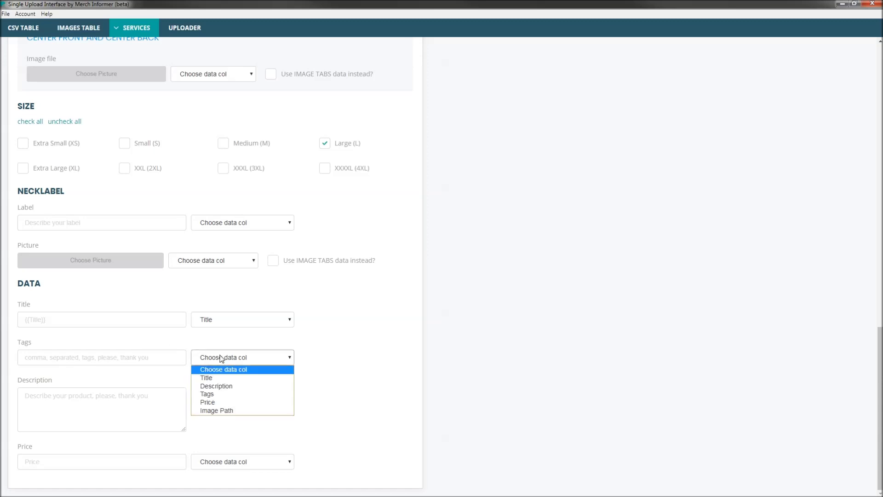
{"action": "left_click", "coordinate": [211, 395]}
{"action": "left_click", "coordinate": [216, 397]}
{"action": "left_click", "coordinate": [215, 426]}
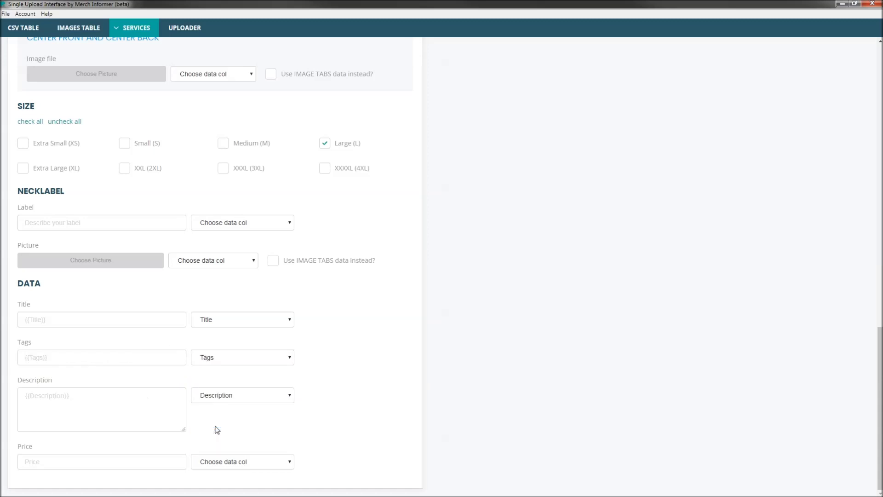
{"action": "left_click", "coordinate": [225, 466]}
{"action": "left_click", "coordinate": [216, 441]}
{"action": "left_click", "coordinate": [23, 28]}
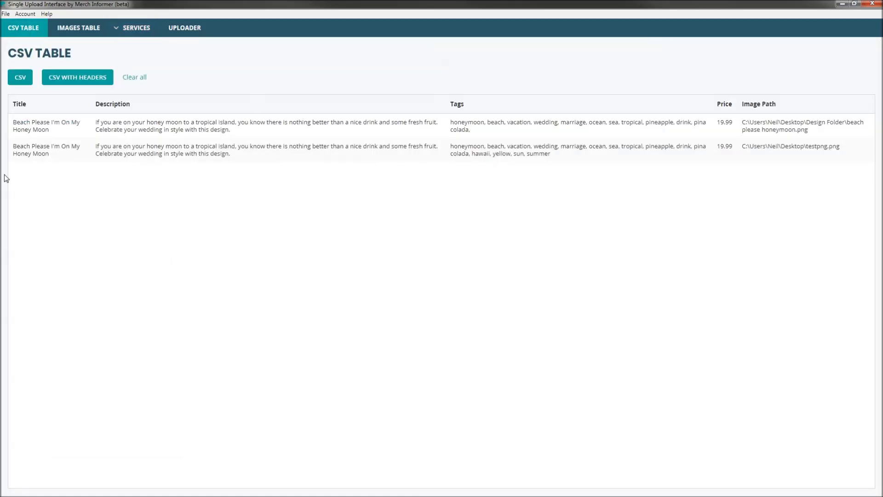
{"action": "left_click", "coordinate": [135, 28]}
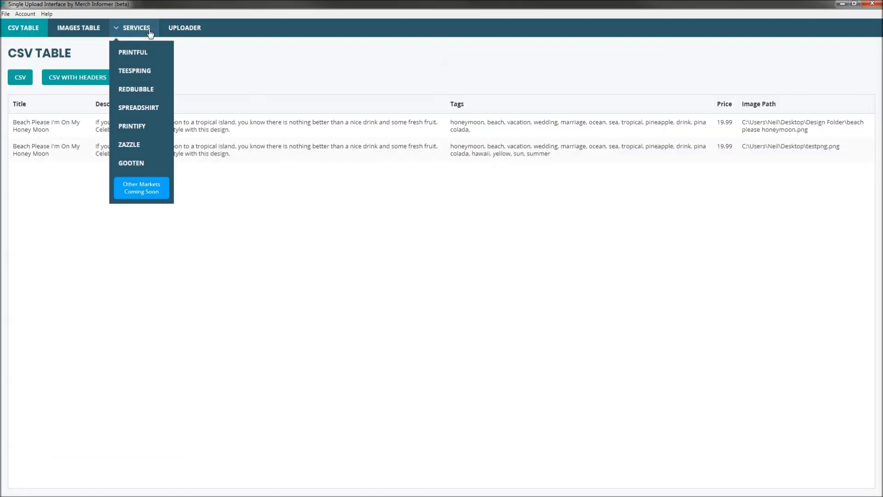
{"action": "left_click", "coordinate": [144, 170]}
{"action": "scroll", "coordinate": [276, 276], "scroll_direction": "down", "scroll_amount": 10}
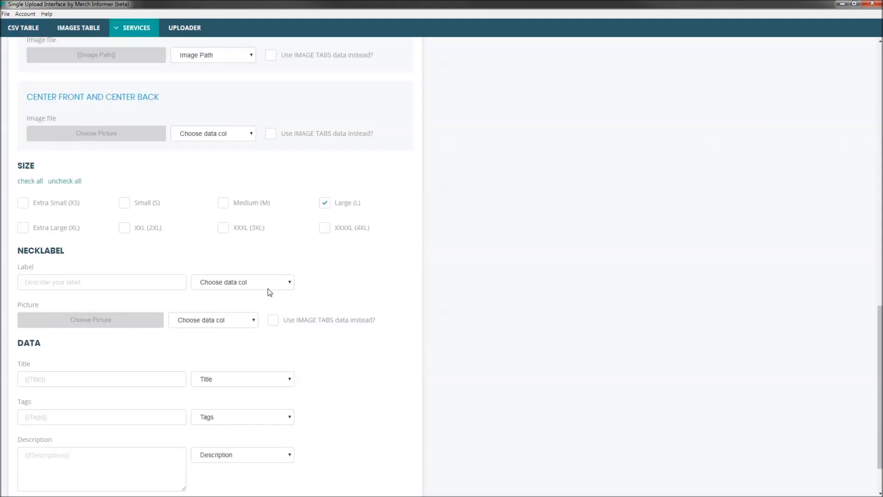
{"action": "scroll", "coordinate": [285, 343], "scroll_direction": "down", "scroll_amount": 2}
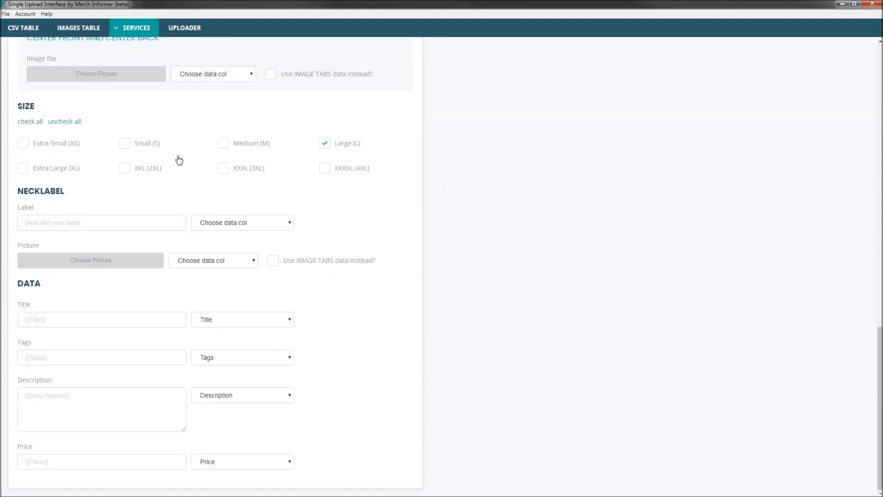
Tick GOOTEN, exclude row 2 and expand the first Beach Please row's details
{"action": "left_click", "coordinate": [187, 30]}
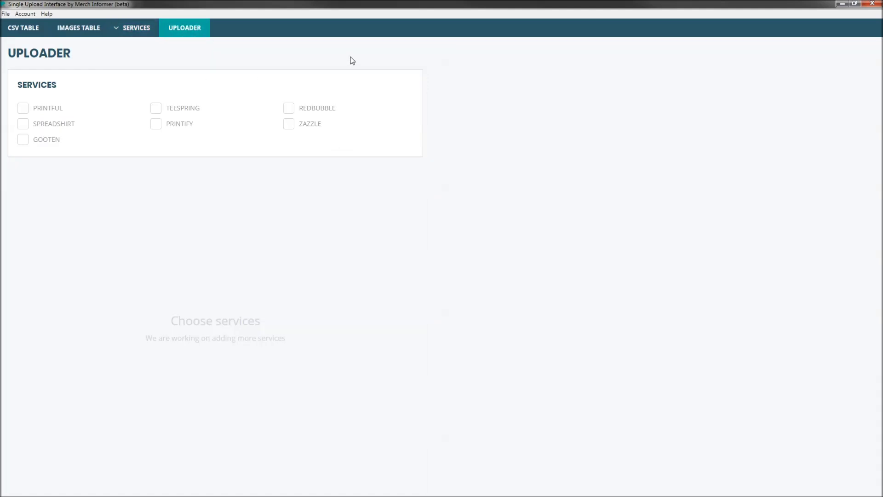
{"action": "left_click", "coordinate": [23, 140]}
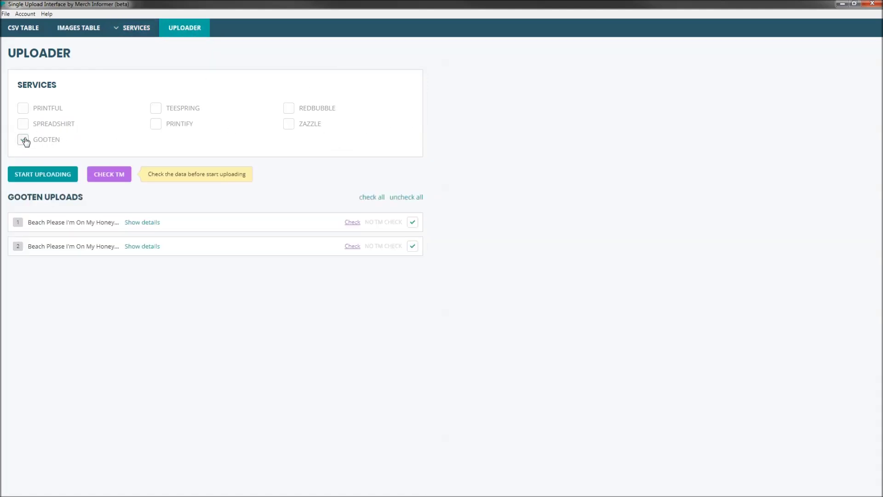
{"action": "left_click", "coordinate": [412, 247]}
{"action": "left_click", "coordinate": [142, 222]}
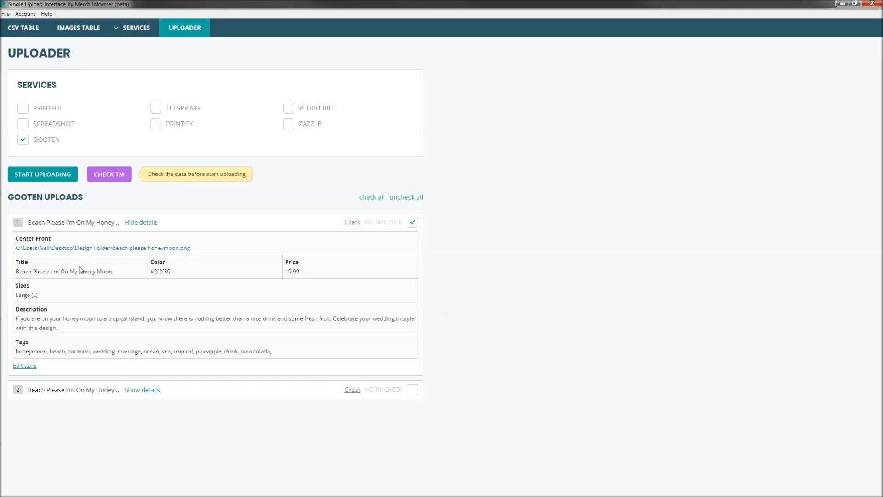
{"action": "left_click_drag", "start_coordinate": [113, 271], "coordinate": [17, 294]}
{"action": "left_click", "coordinate": [562, 312]}
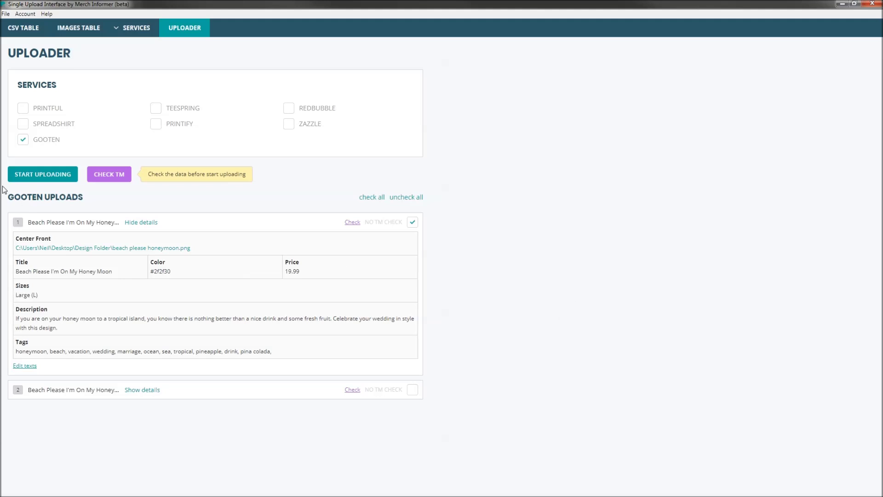
Upload the first design to Gooten and close the report showing 1 done, 0 failed
{"action": "left_click", "coordinate": [48, 177]}
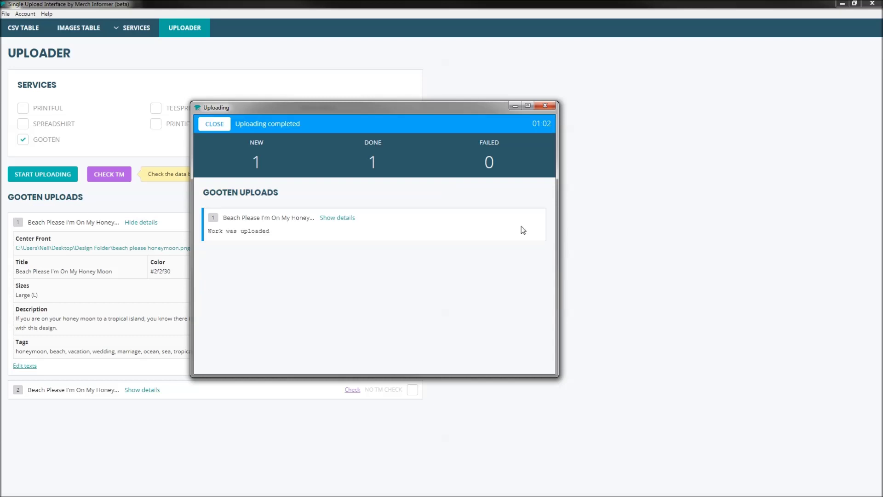
{"action": "left_click", "coordinate": [214, 124]}
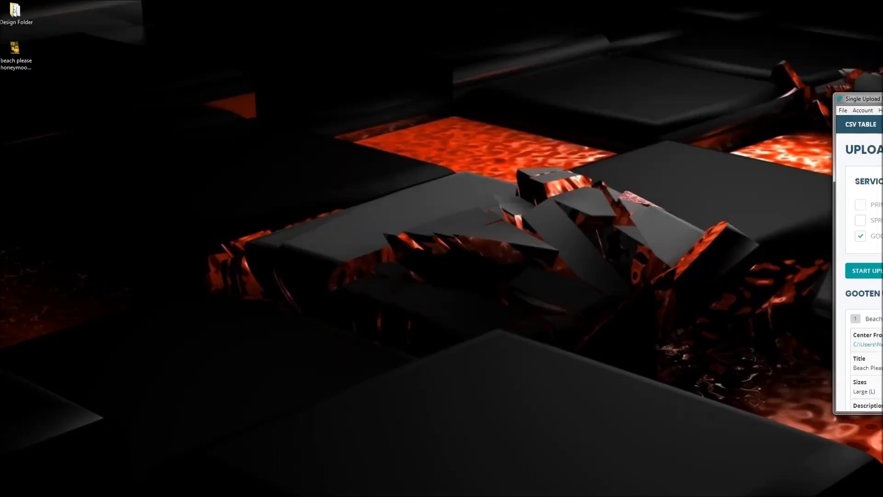
Reload Gooten's Etsy product list and open the new 'Beach Please I'M On My Honey Moon' tee
{"action": "left_click_drag", "start_coordinate": [776, 7], "coordinate": [643, 121]}
{"action": "key", "text": "alt+Tab"}
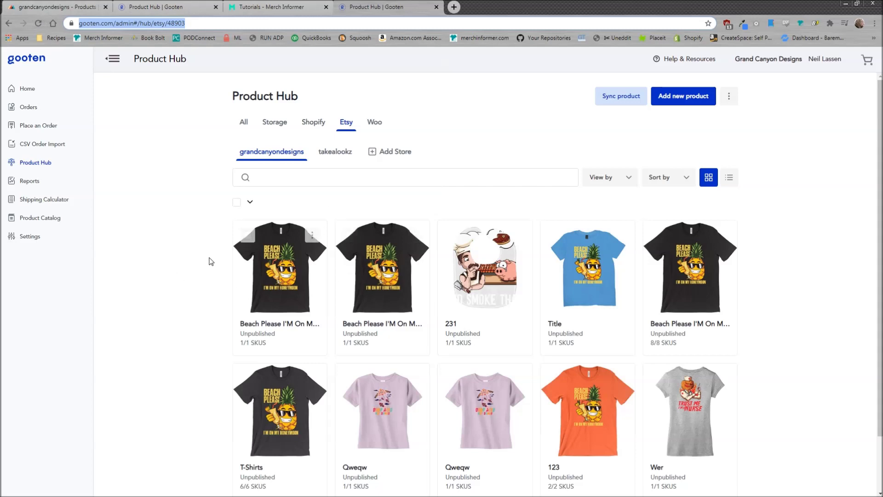
{"action": "left_click", "coordinate": [38, 23]}
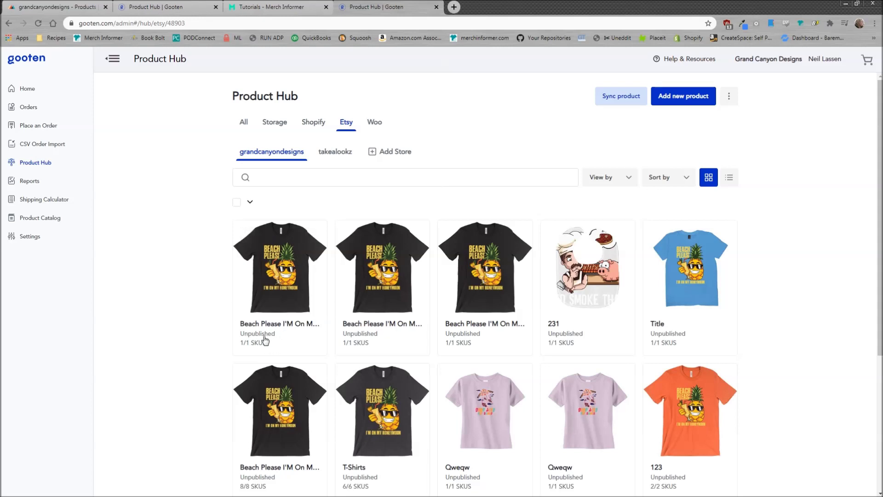
{"action": "left_click", "coordinate": [294, 328]}
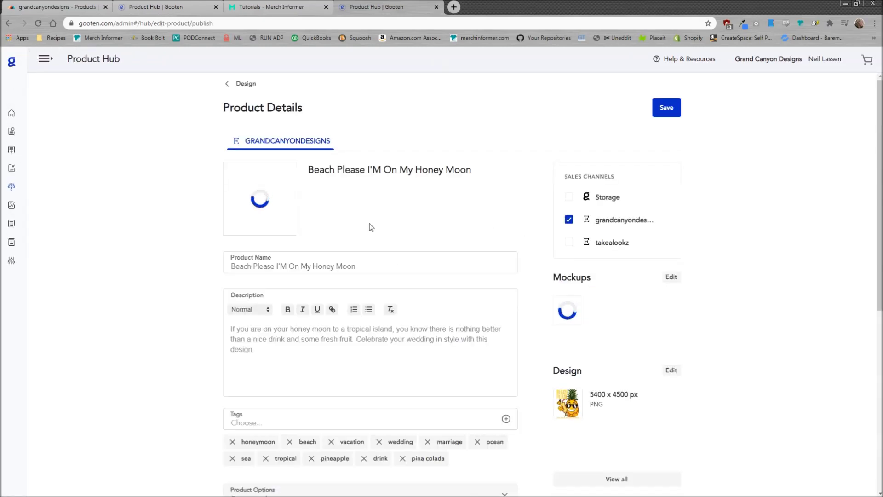
{"action": "left_click_drag", "start_coordinate": [362, 266], "coordinate": [209, 263]}
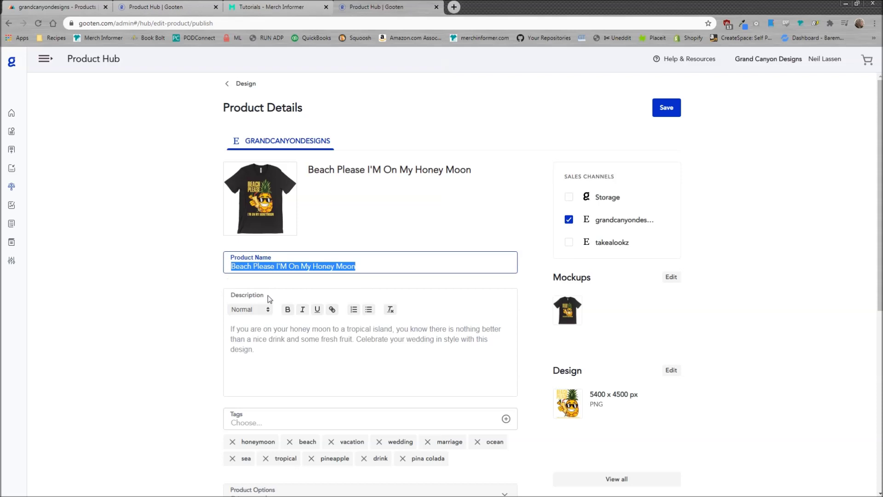
{"action": "left_click_drag", "start_coordinate": [271, 348], "coordinate": [198, 327]}
{"action": "scroll", "coordinate": [331, 335], "scroll_direction": "down", "scroll_amount": 4}
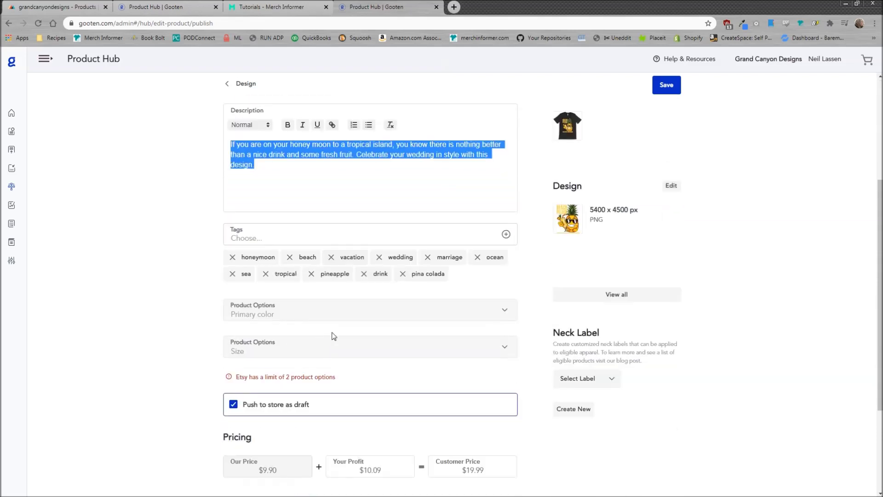
{"action": "scroll", "coordinate": [353, 276], "scroll_direction": "down", "scroll_amount": 3}
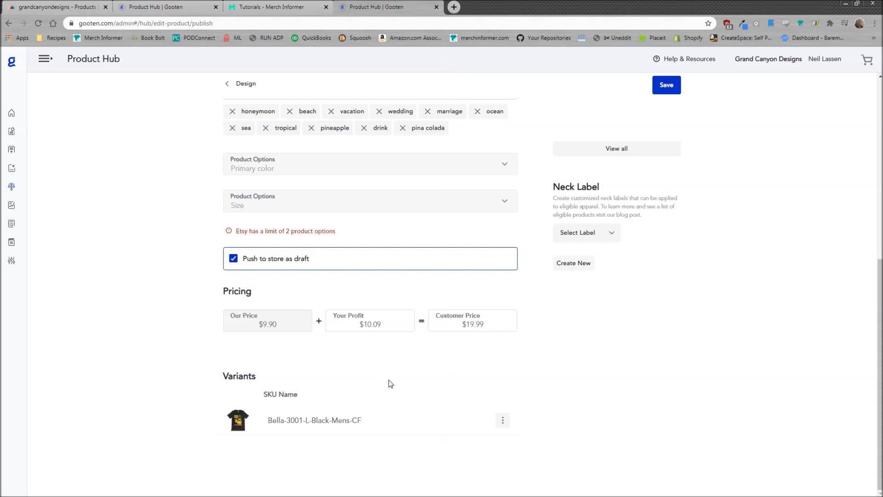
{"action": "double_click", "coordinate": [309, 419]}
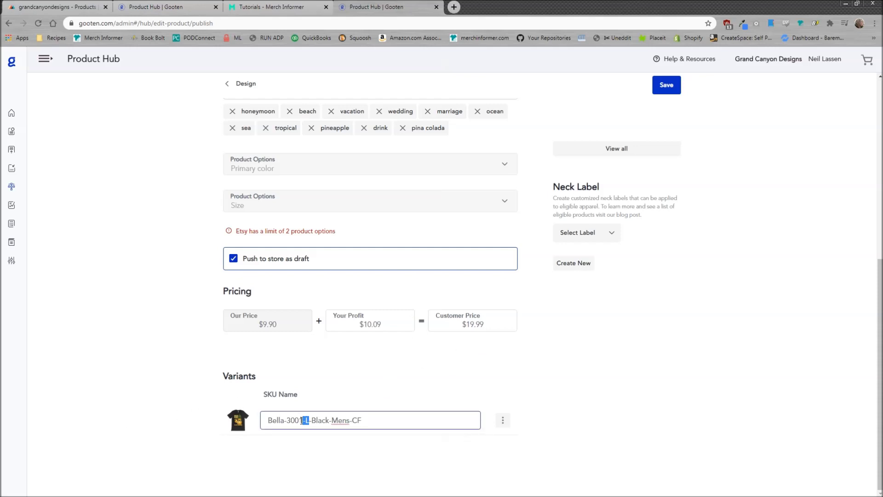
{"action": "scroll", "coordinate": [325, 466], "scroll_direction": "up", "scroll_amount": 3}
{"action": "scroll", "coordinate": [324, 466], "scroll_direction": "up", "scroll_amount": 5}
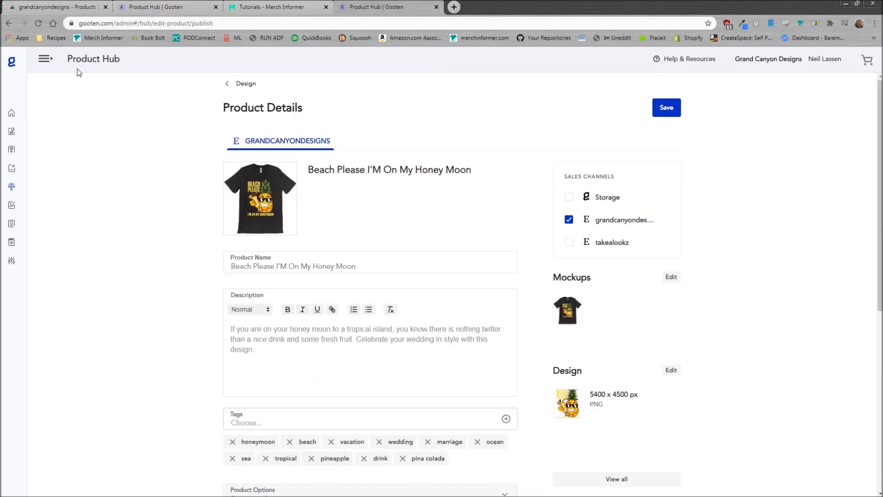
Return to the Product Hub's all-products listing, then view the Merch Informer tutorials page
{"action": "left_click", "coordinate": [18, 189]}
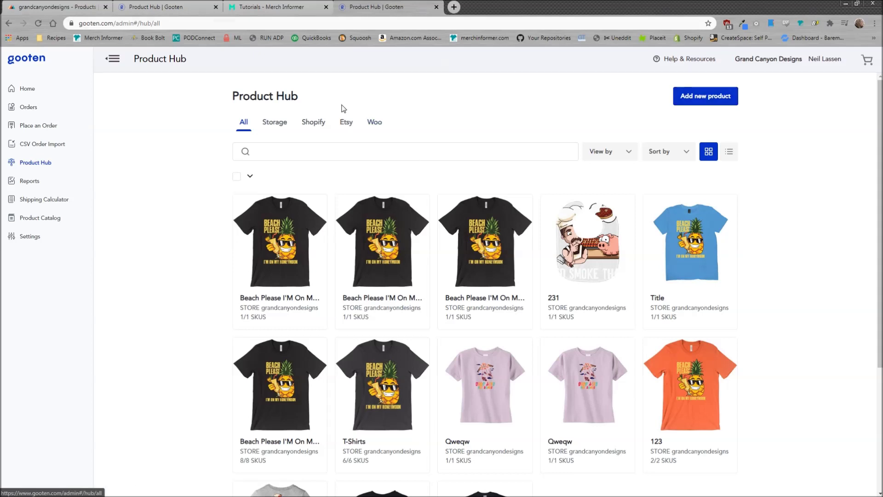
{"action": "left_click", "coordinate": [278, 12]}
{"action": "mouse_move", "coordinate": [536, 76]}
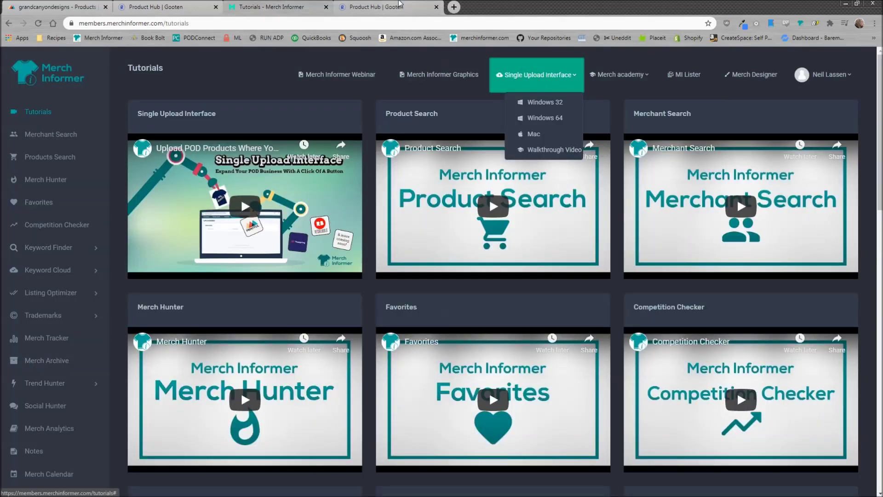
Switch back to the Gooten tab showing the Product Hub with all products listed
{"action": "left_click", "coordinate": [400, 6]}
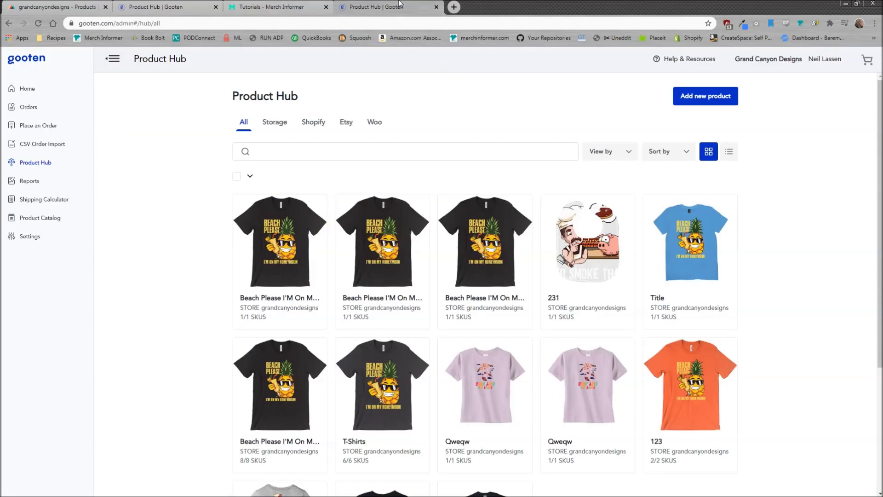